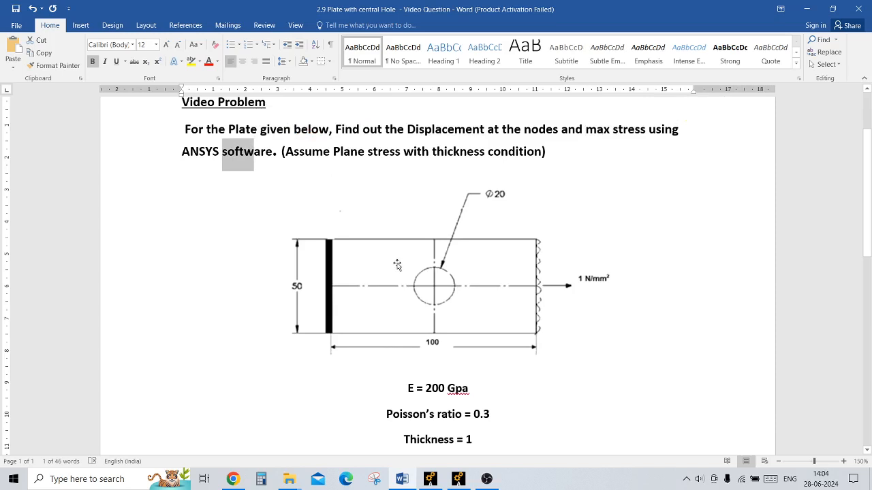
Step: Examine the plate problem statement for the plane stress condition and the given thickness
{"action": "left_click_drag", "start_coordinate": [333, 151], "coordinate": [402, 153]}
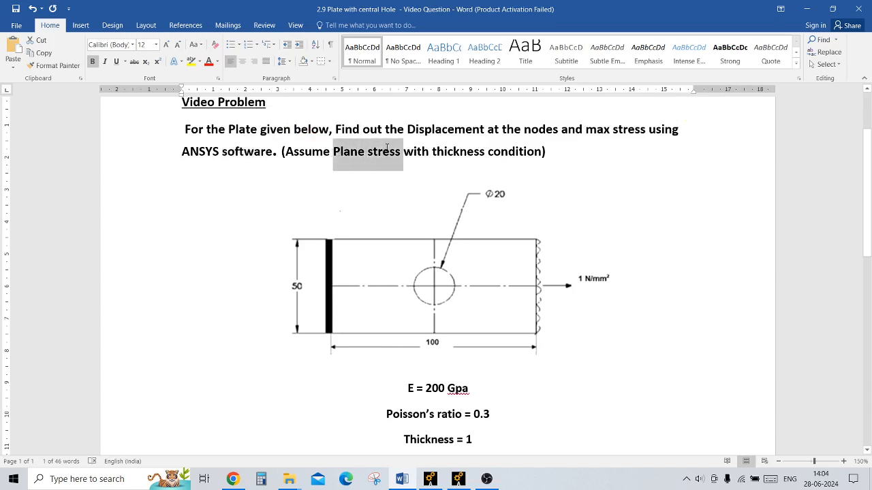
{"action": "left_click", "coordinate": [470, 441]}
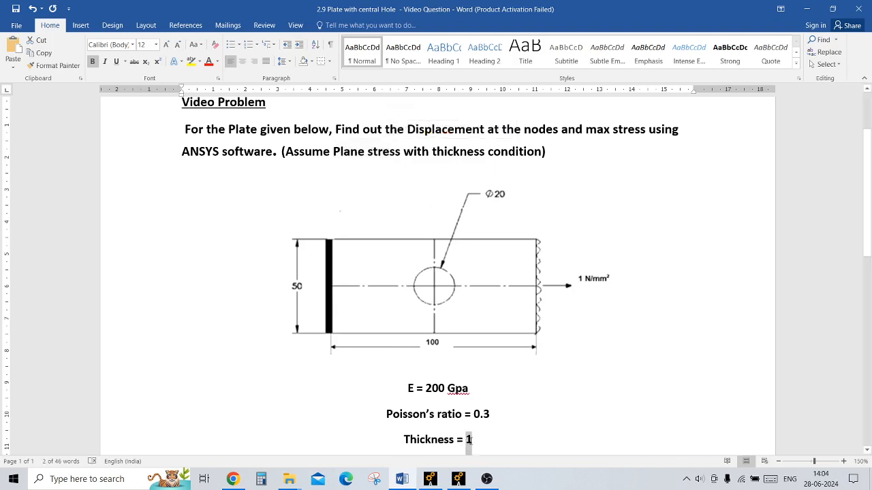
{"action": "left_click", "coordinate": [615, 336]}
{"action": "left_click", "coordinate": [665, 308]}
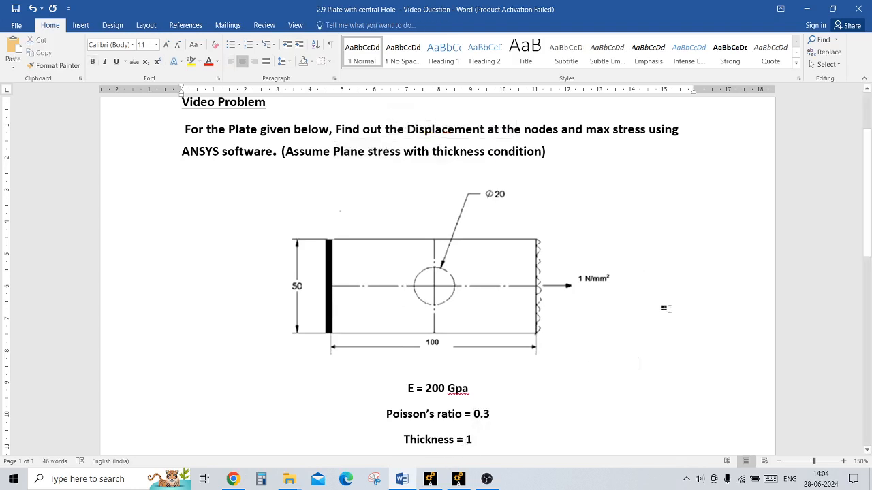
Step: Switch to Ansys Mechanical, set the analysis title to "2d plate with a central hole" and refresh the graphics display to show it
{"action": "left_click", "coordinate": [459, 480]}
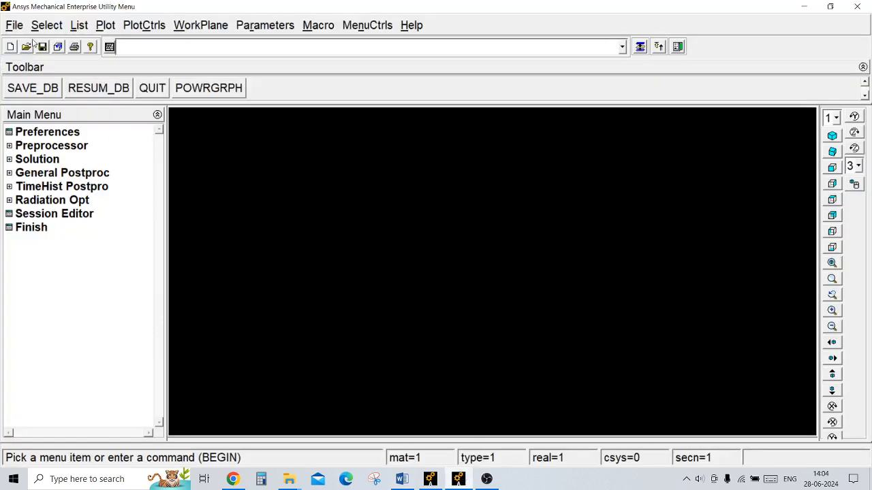
{"action": "left_click", "coordinate": [15, 27]}
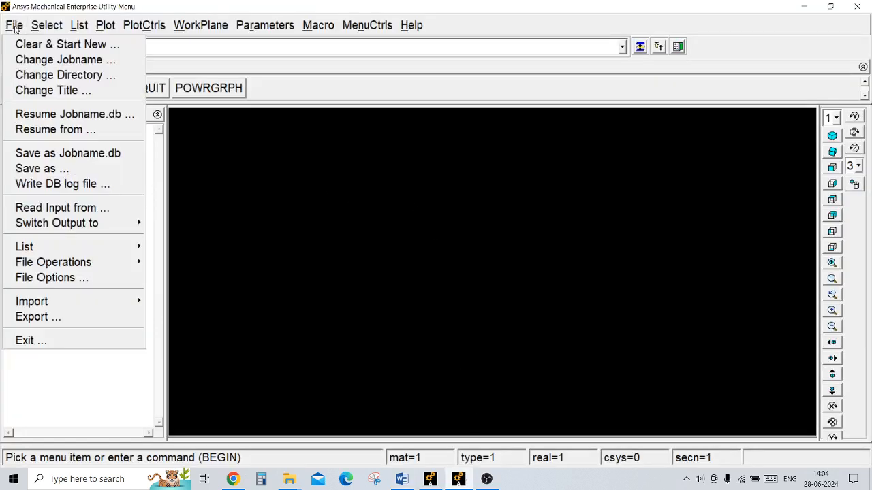
{"action": "left_click", "coordinate": [43, 95]}
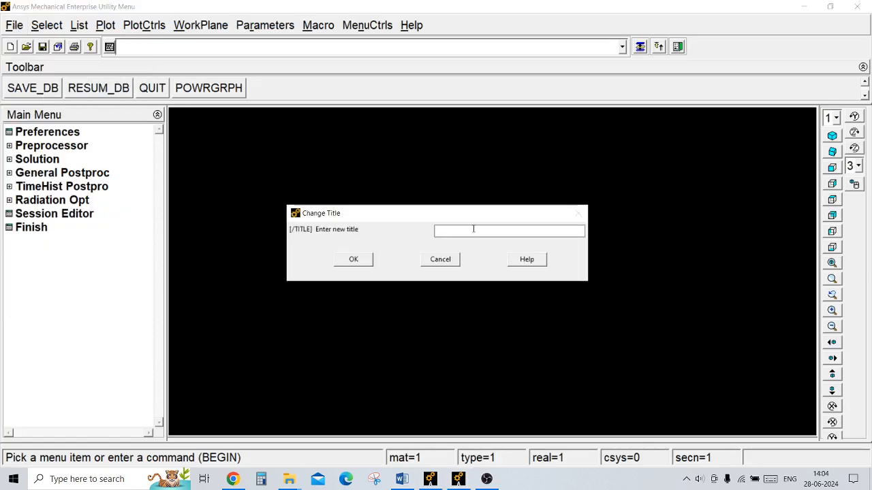
{"action": "type", "text": "2d plate with a central hole"}
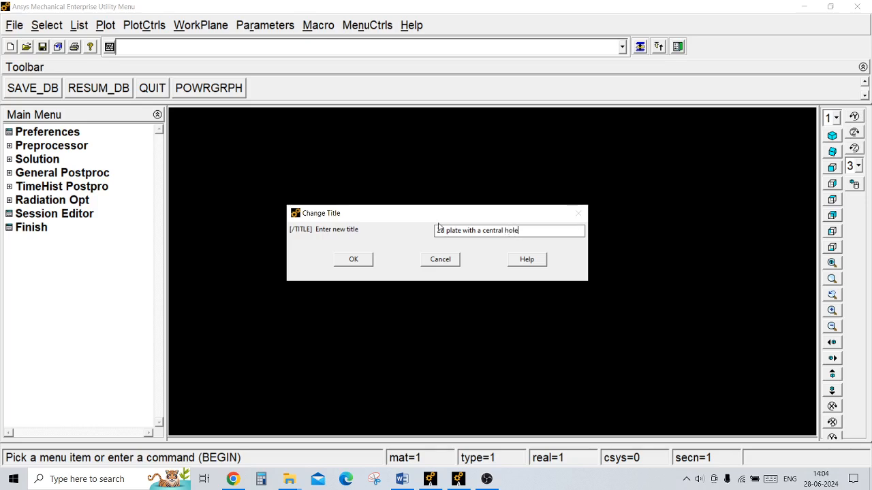
{"action": "left_click", "coordinate": [361, 261]}
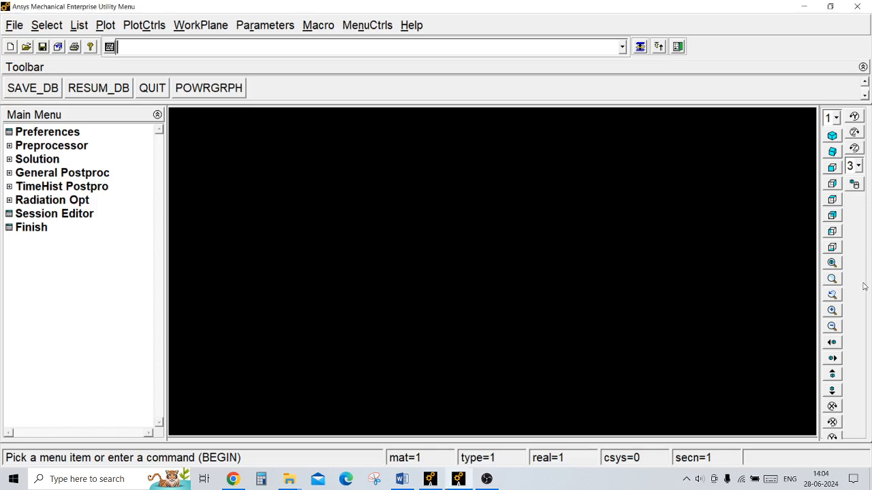
{"action": "left_click", "coordinate": [829, 263]}
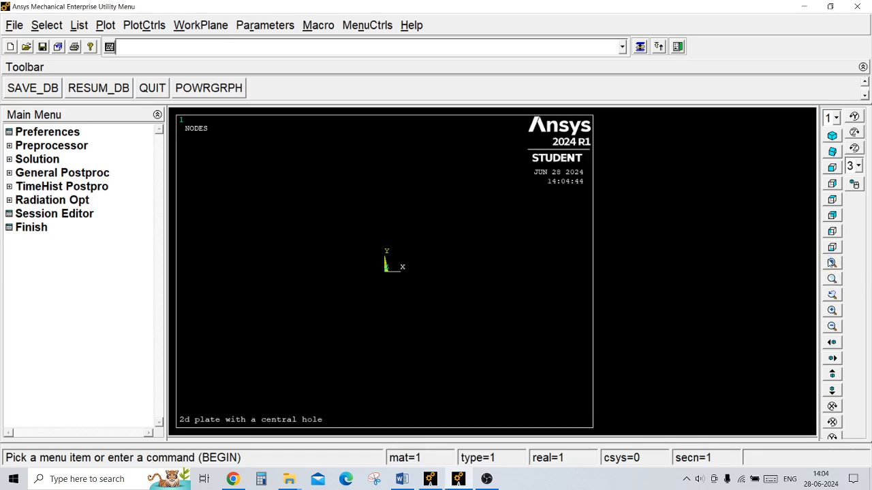
Step: Filter the interface to the Structural discipline and add the Solid Quad 4 node 182 element as type 1
{"action": "left_click", "coordinate": [55, 133]}
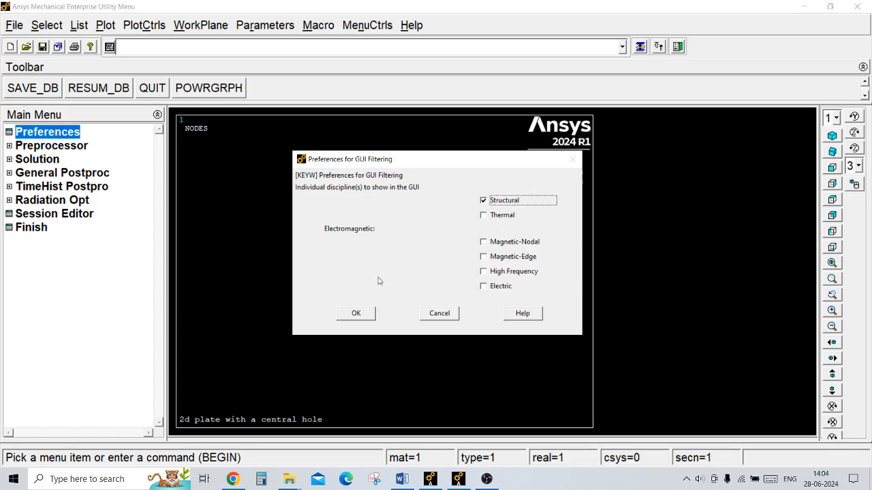
{"action": "left_click", "coordinate": [356, 313]}
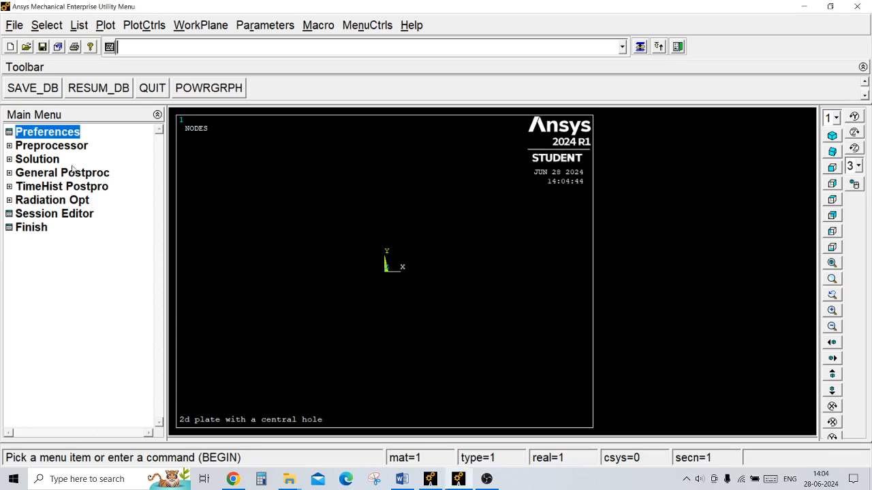
{"action": "left_click", "coordinate": [68, 145]}
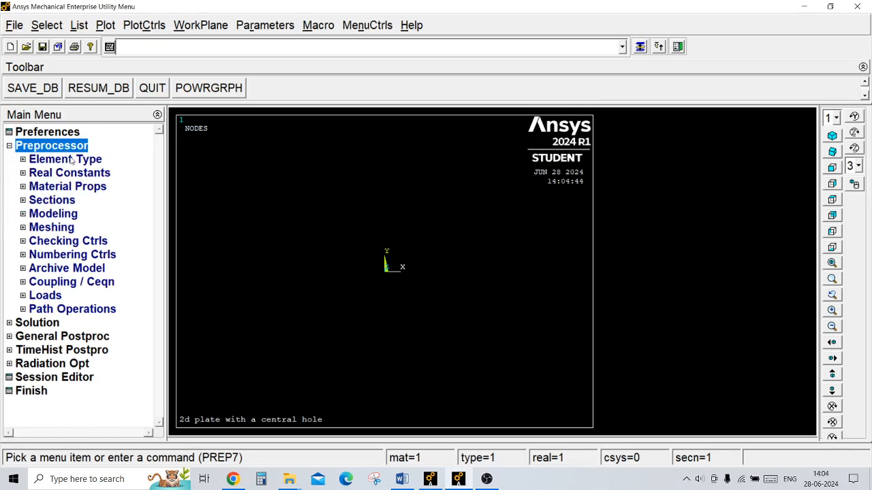
{"action": "left_click", "coordinate": [71, 160]}
{"action": "left_click", "coordinate": [77, 175]}
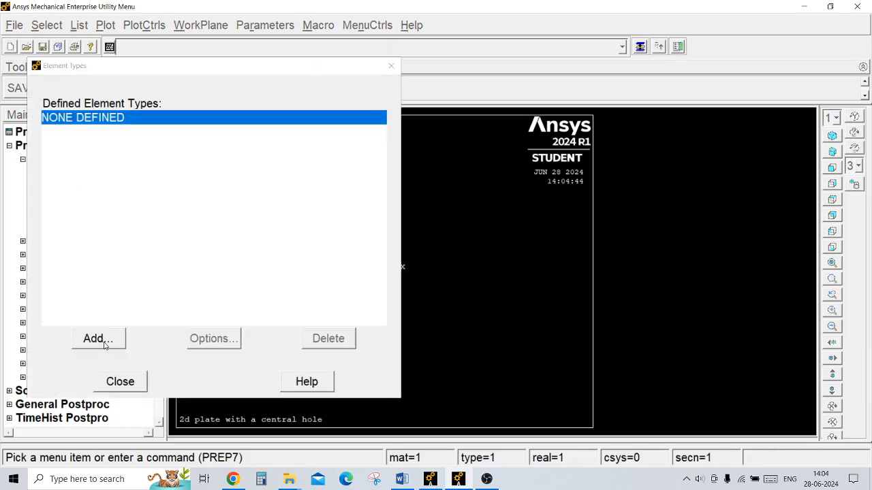
{"action": "left_click", "coordinate": [97, 338]}
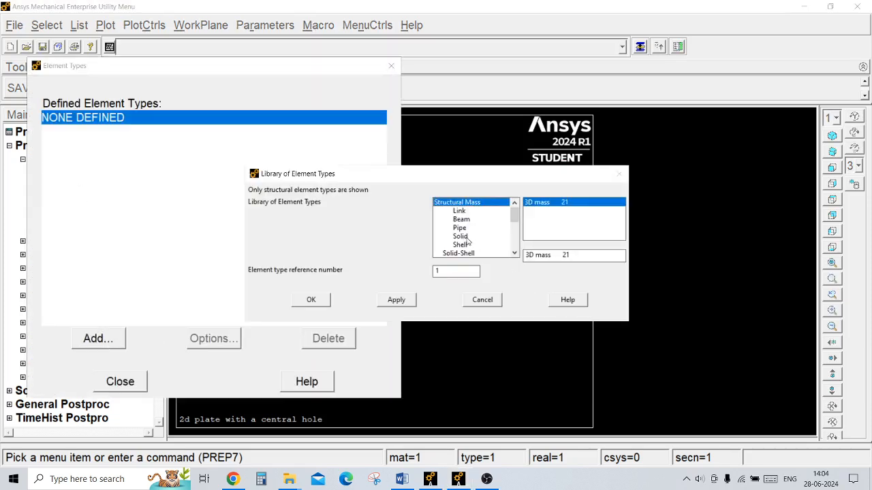
{"action": "left_click", "coordinate": [465, 237]}
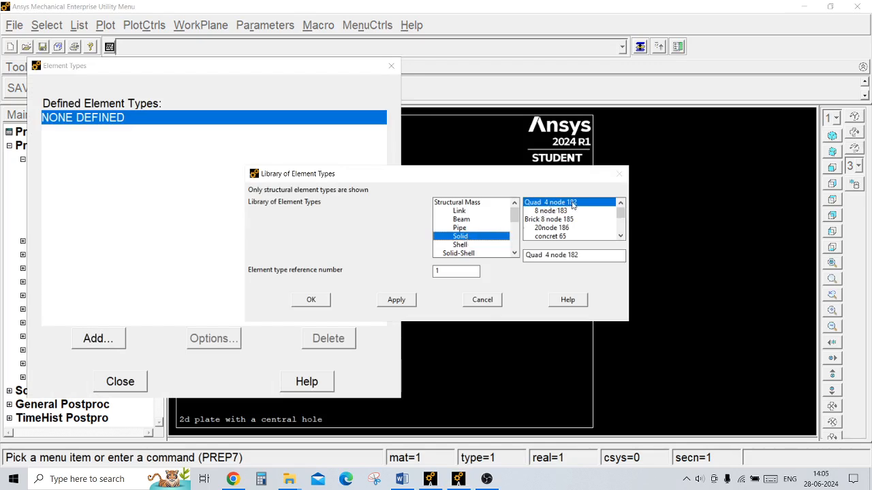
{"action": "left_click", "coordinate": [315, 301]}
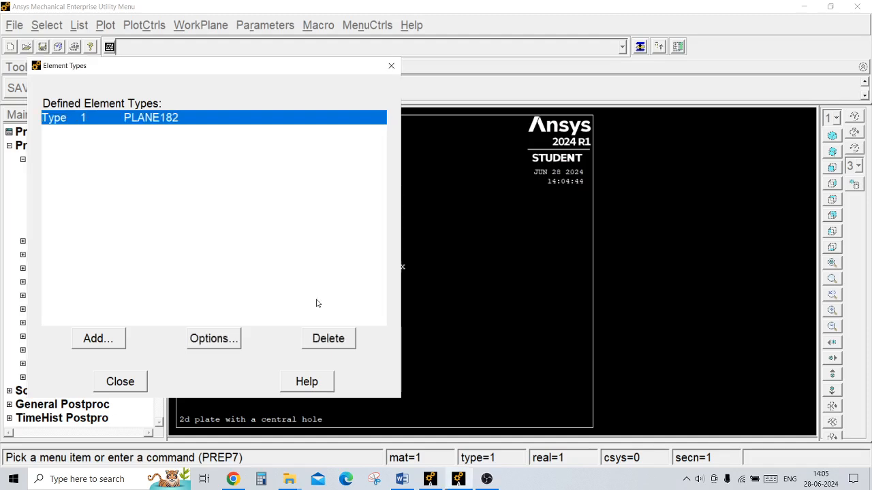
Step: Set the PLANE182 element behavior to plane stress with thickness (Plane strs w/thk)
{"action": "left_click", "coordinate": [221, 339]}
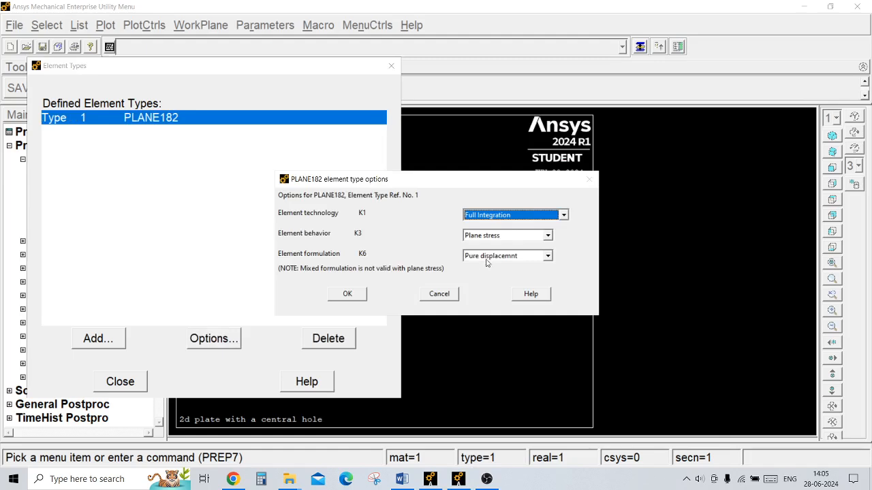
{"action": "left_click", "coordinate": [546, 235]}
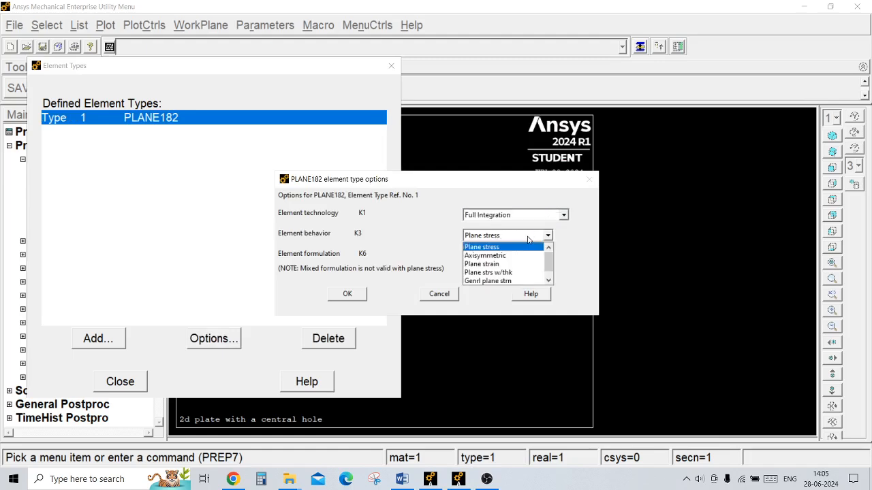
{"action": "left_click", "coordinate": [518, 273]}
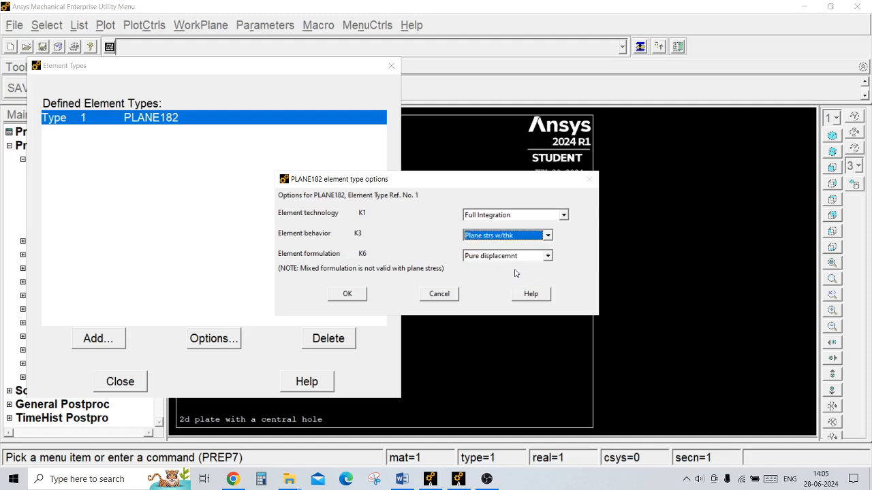
{"action": "left_click", "coordinate": [356, 293]}
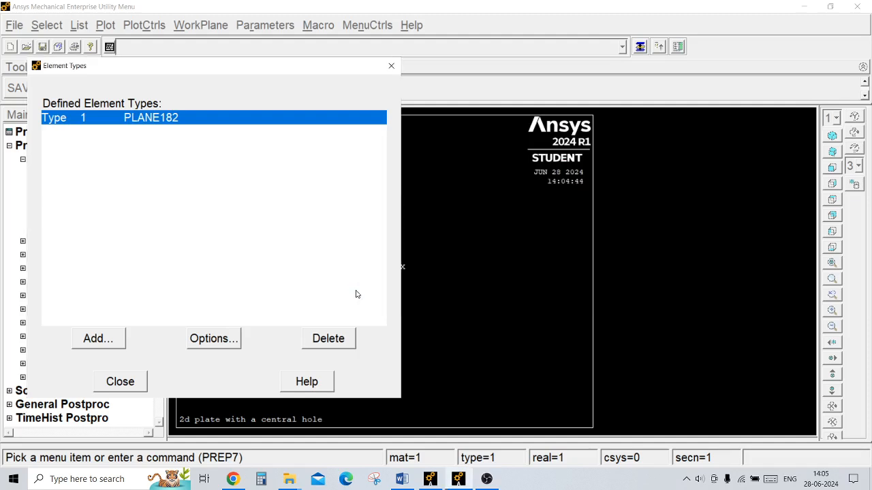
{"action": "left_click", "coordinate": [126, 385]}
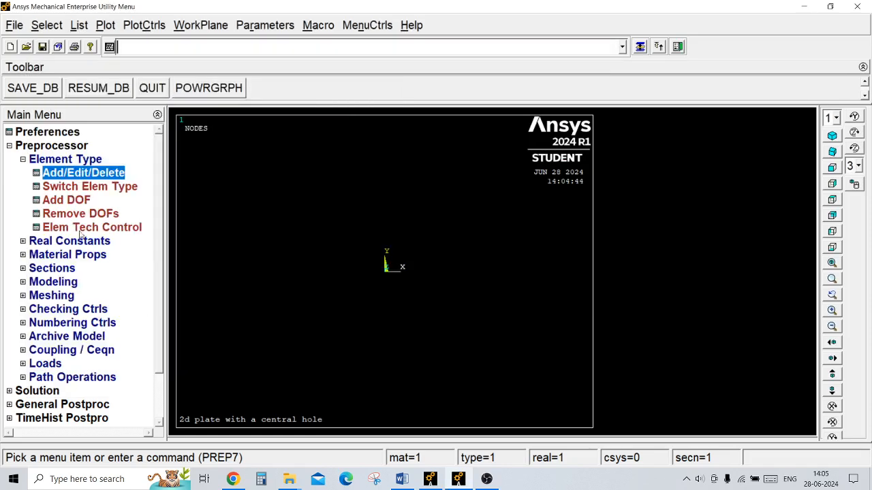
{"action": "left_click", "coordinate": [82, 162]}
Step: Add real constant set 1 for PLANE182 with a thickness of 1
{"action": "left_click", "coordinate": [91, 176]}
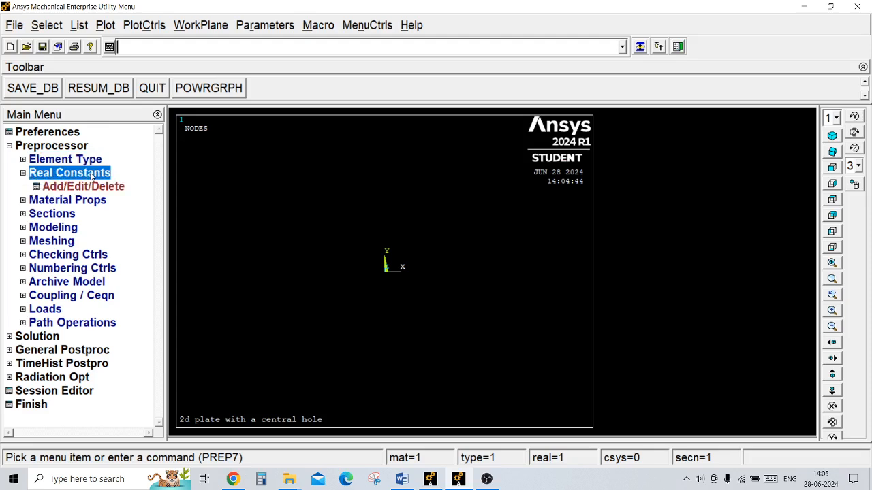
{"action": "left_click", "coordinate": [97, 188]}
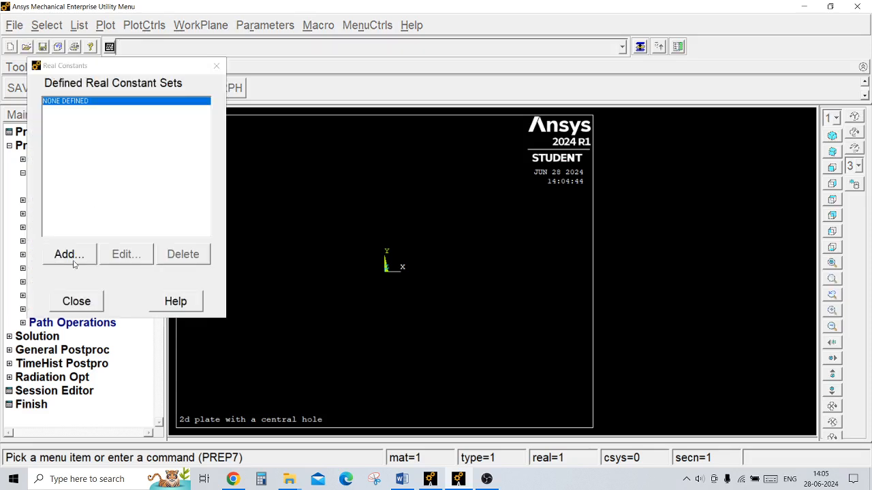
{"action": "left_click", "coordinate": [75, 262]}
{"action": "left_click", "coordinate": [87, 303]}
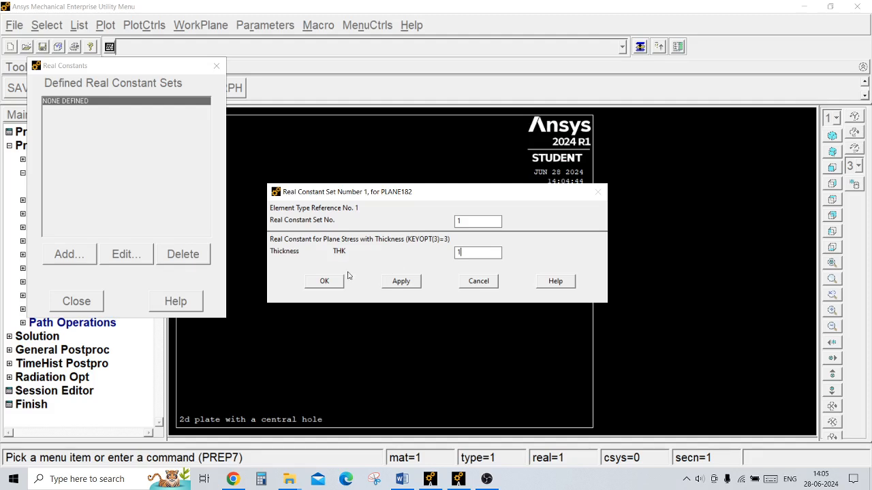
{"action": "left_click", "coordinate": [325, 281]}
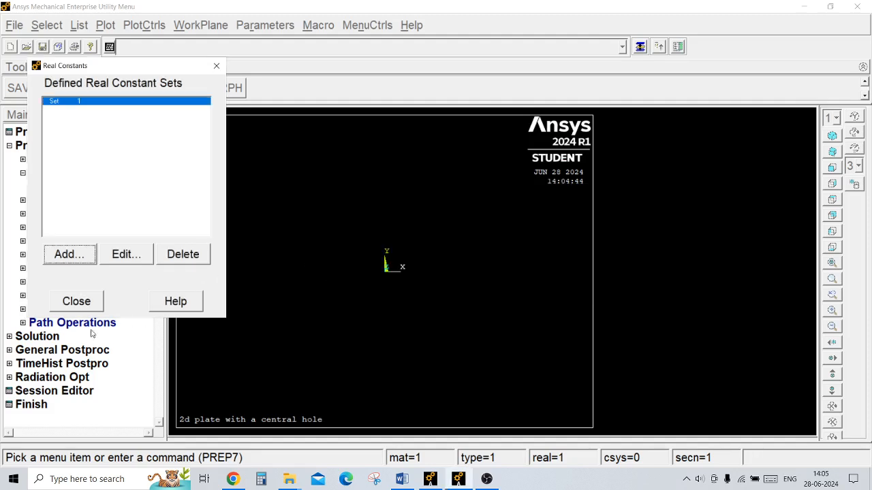
{"action": "left_click", "coordinate": [98, 303]}
{"action": "left_click", "coordinate": [41, 177]}
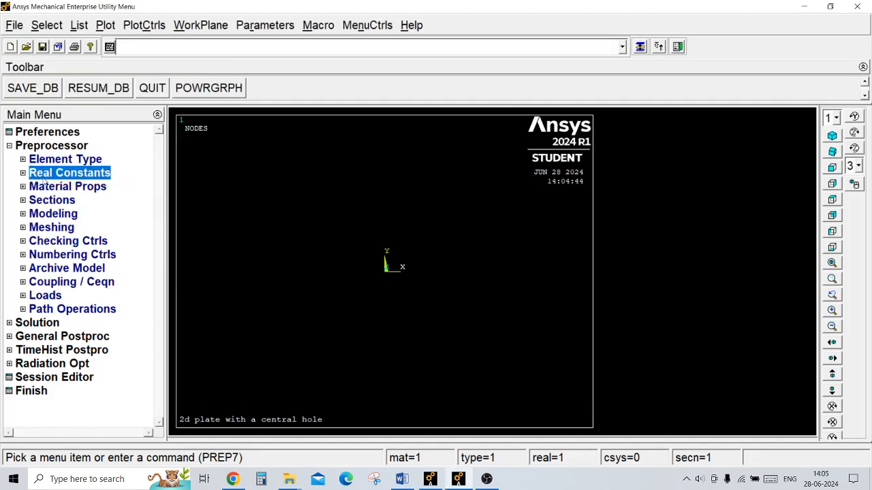
Step: Define a structural linear elastic isotropic material with EX 200000 and PRXY 0.3 for material number 1
{"action": "left_click", "coordinate": [58, 188]}
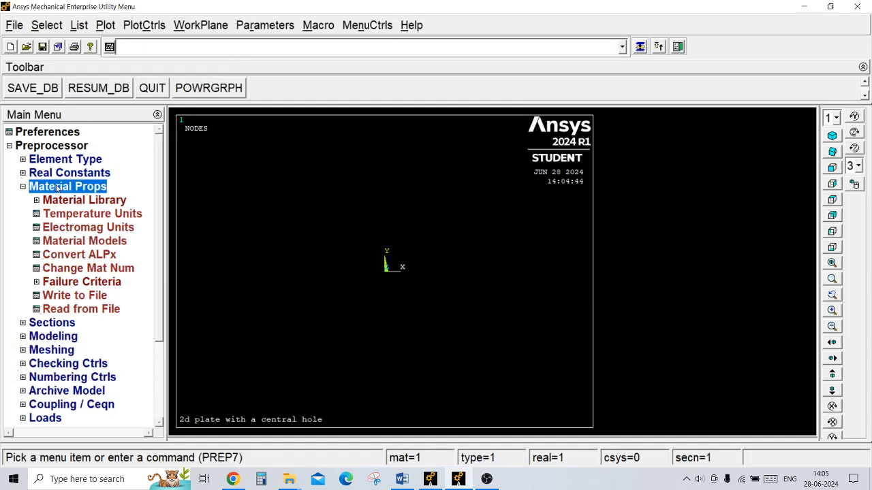
{"action": "left_click", "coordinate": [80, 241]}
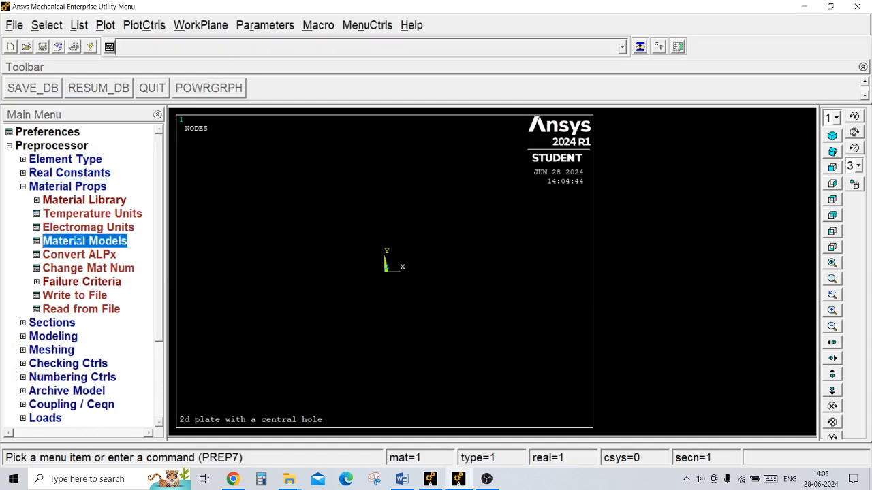
{"action": "double_click", "coordinate": [472, 225]}
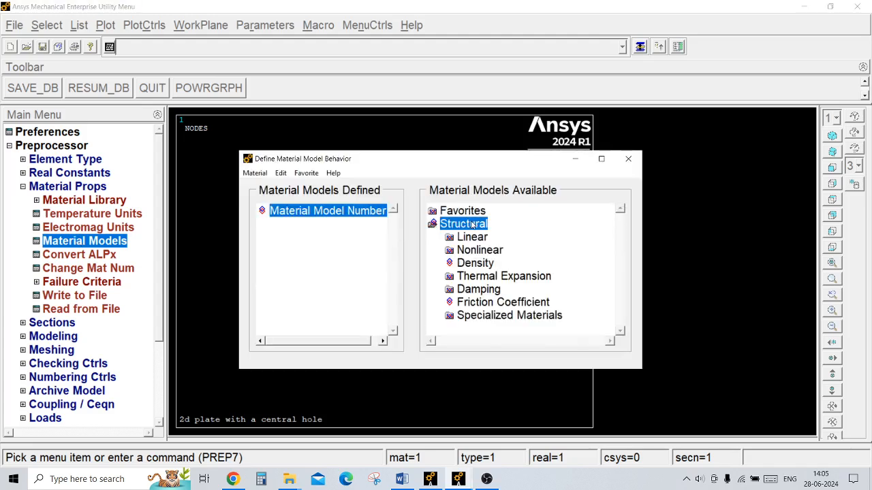
{"action": "double_click", "coordinate": [479, 240]}
{"action": "double_click", "coordinate": [496, 253]}
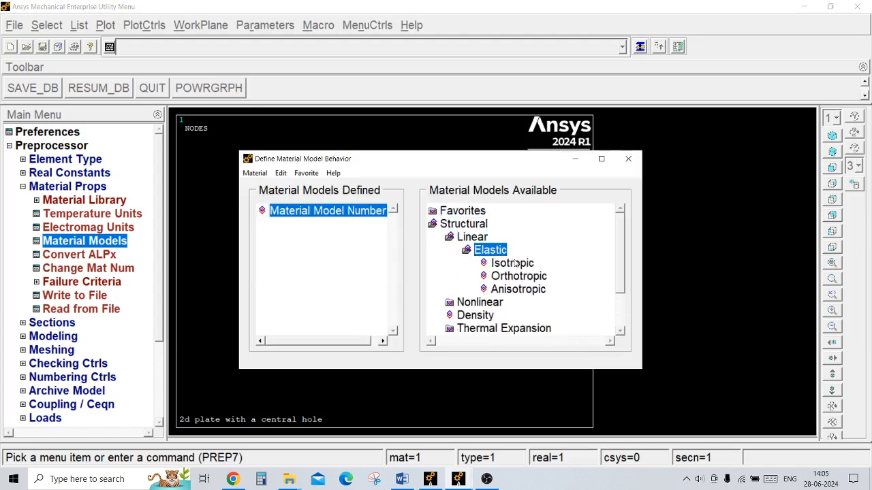
{"action": "double_click", "coordinate": [514, 263]}
{"action": "type", "text": "200000"}
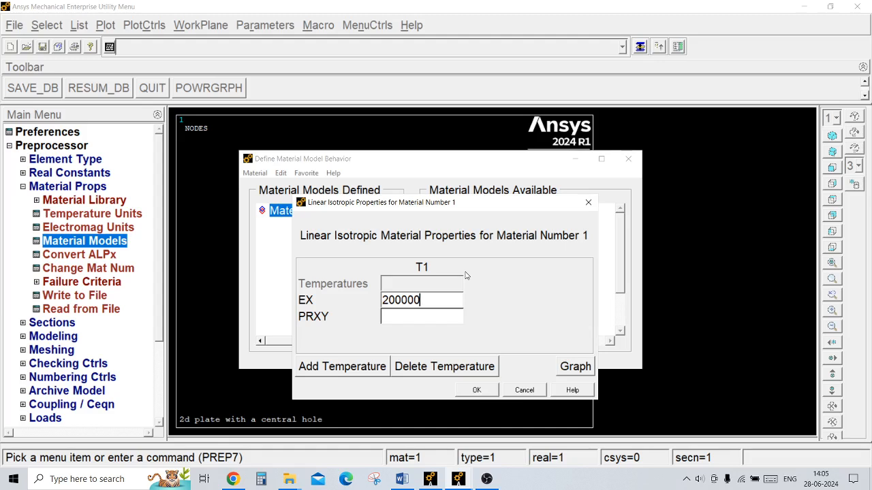
{"action": "left_click", "coordinate": [399, 313]}
{"action": "type", "text": "0.3"}
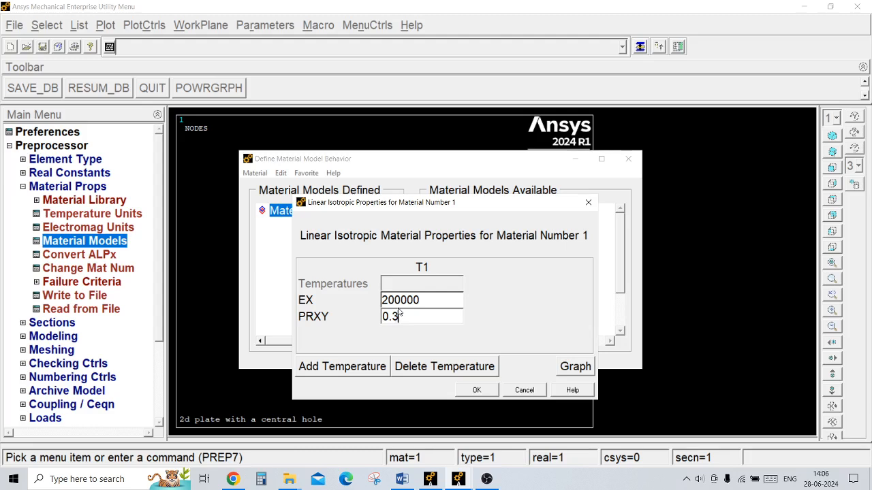
{"action": "left_click", "coordinate": [488, 395]}
{"action": "left_click", "coordinate": [488, 395]}
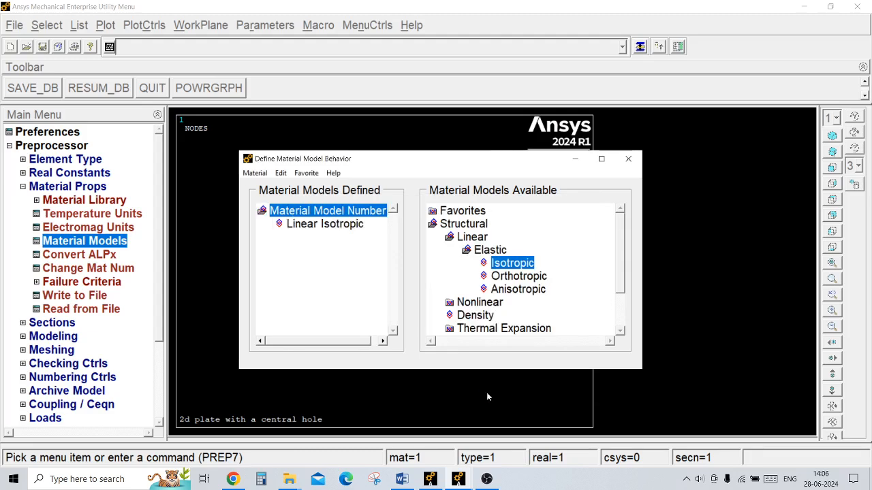
{"action": "left_click", "coordinate": [628, 159]}
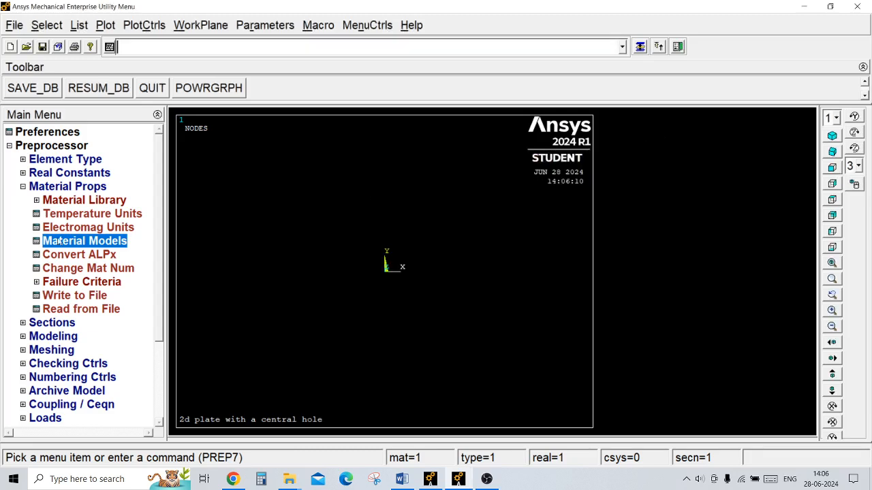
{"action": "left_click", "coordinate": [59, 186]}
Step: Create a rectangular area by two corners from WP origin 0, 0 with width 100 and height 50, and fit it in view
{"action": "left_click", "coordinate": [58, 214]}
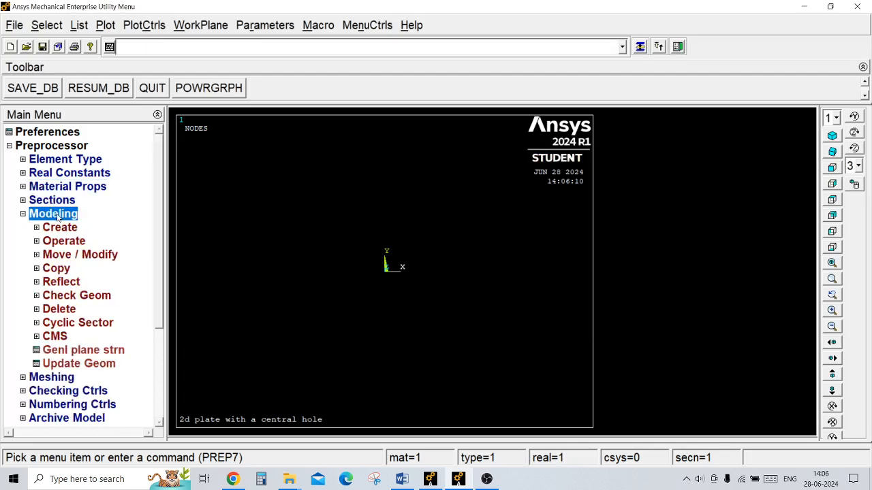
{"action": "left_click", "coordinate": [62, 228]}
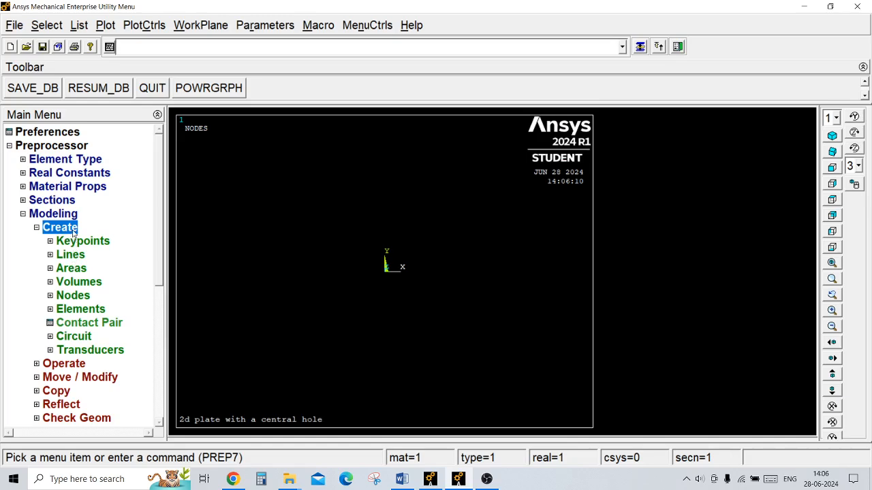
{"action": "left_click", "coordinate": [80, 269]}
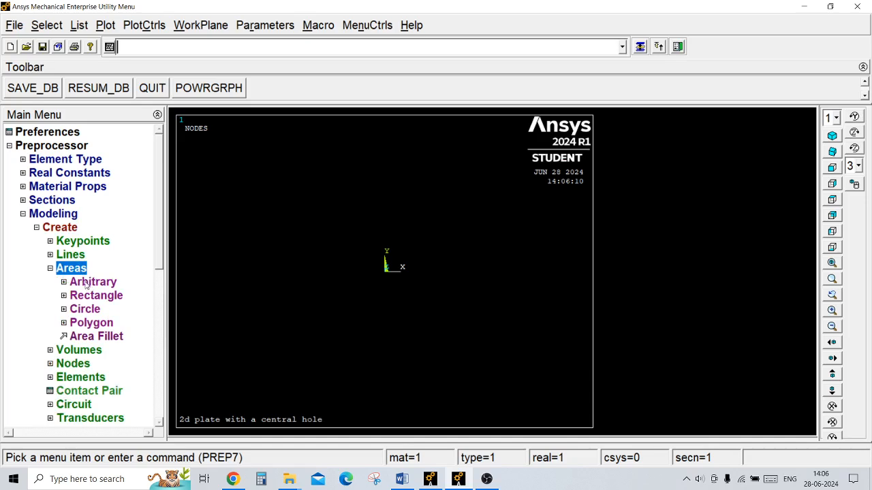
{"action": "left_click", "coordinate": [91, 295]}
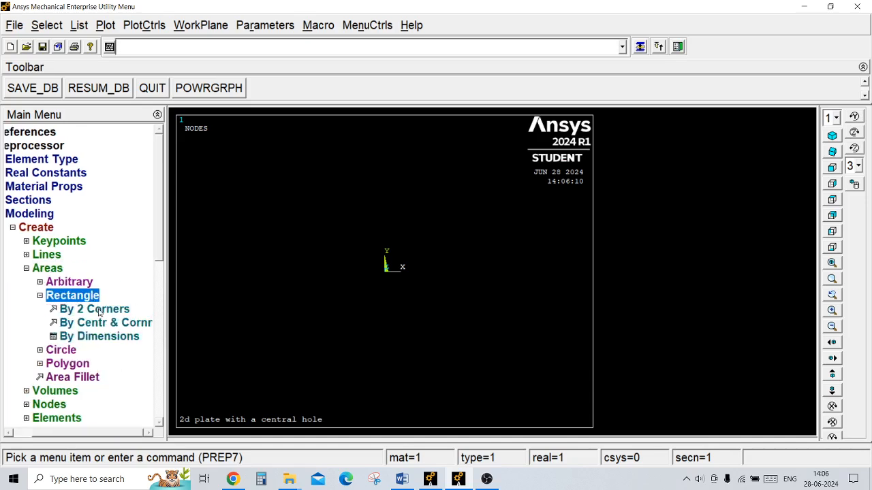
{"action": "left_click", "coordinate": [99, 310]}
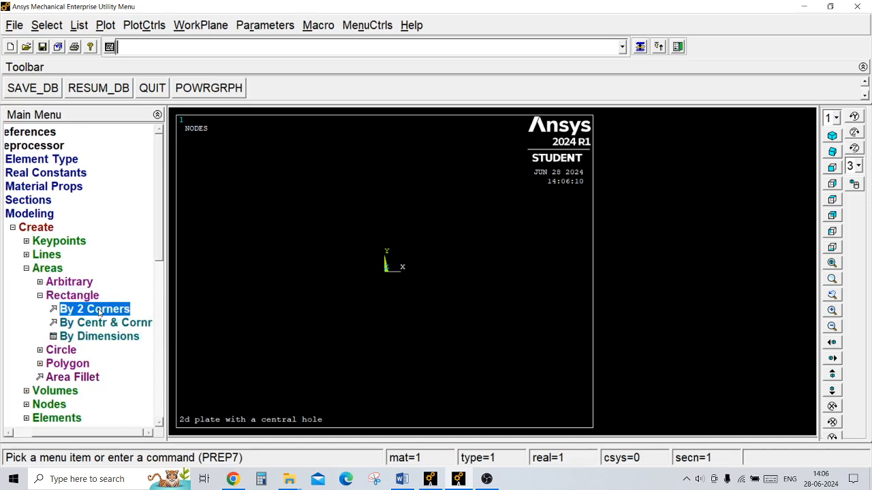
{"action": "left_click", "coordinate": [409, 481]}
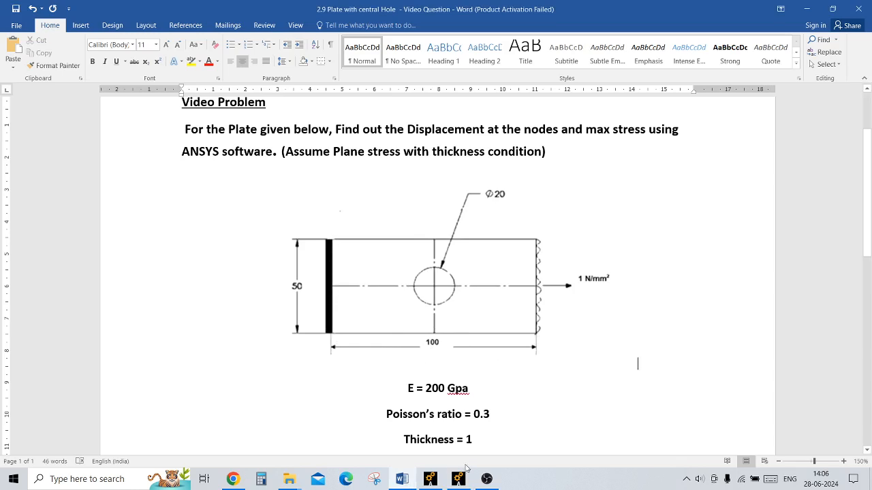
{"action": "left_click", "coordinate": [458, 479]}
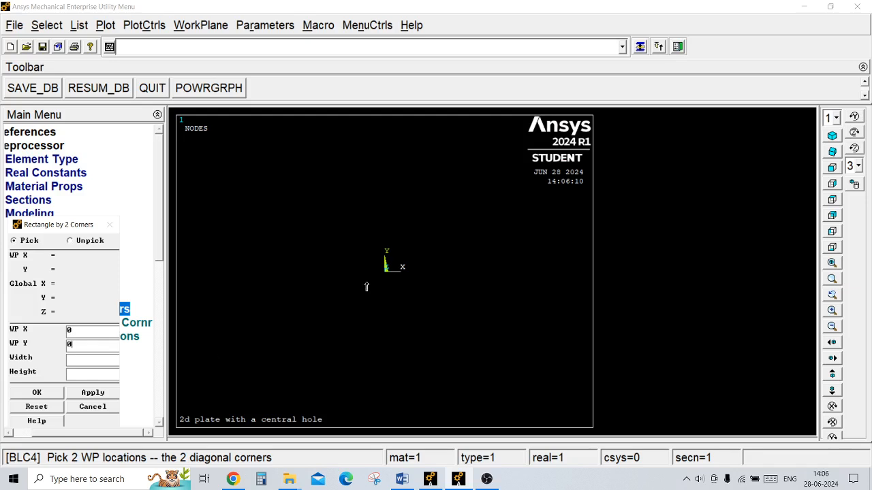
{"action": "type", "text": "100"}
{"action": "left_click", "coordinate": [38, 391]}
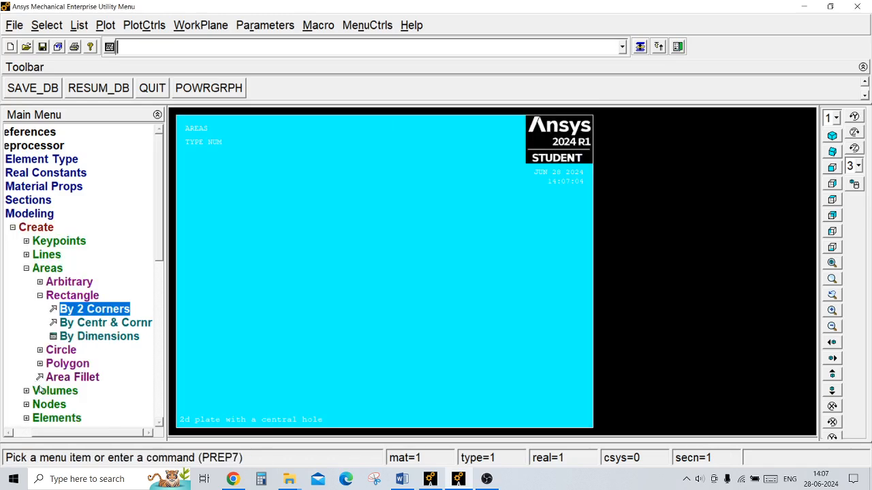
{"action": "left_click", "coordinate": [832, 264]}
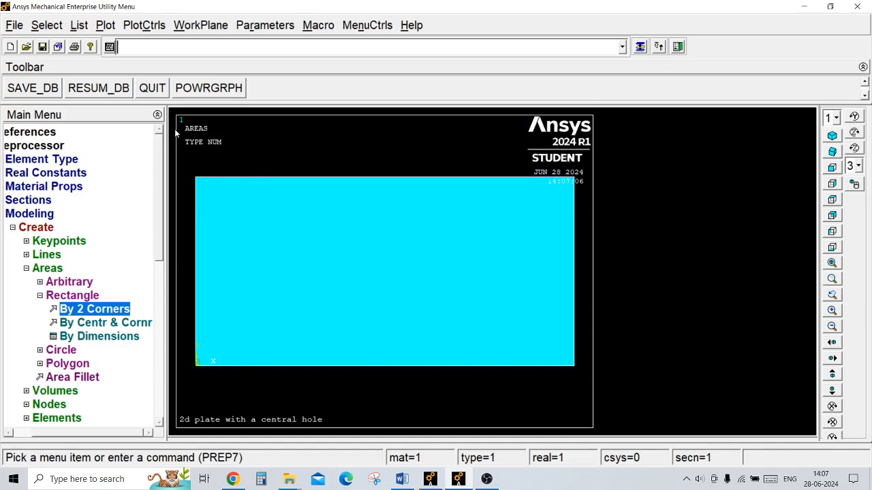
Step: Create a solid circular area centred at WP X 50, WP Y 25 with a radius of 10
{"action": "left_click", "coordinate": [60, 297]}
{"action": "left_click", "coordinate": [76, 310]}
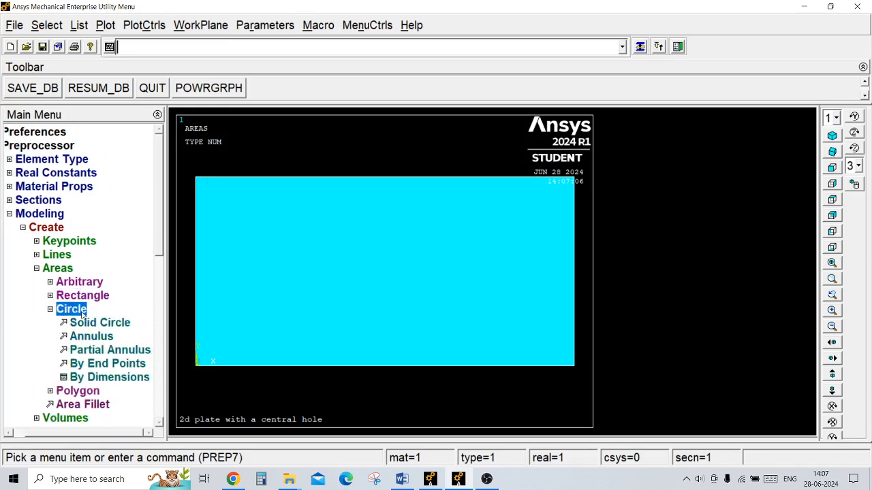
{"action": "left_click", "coordinate": [92, 322]}
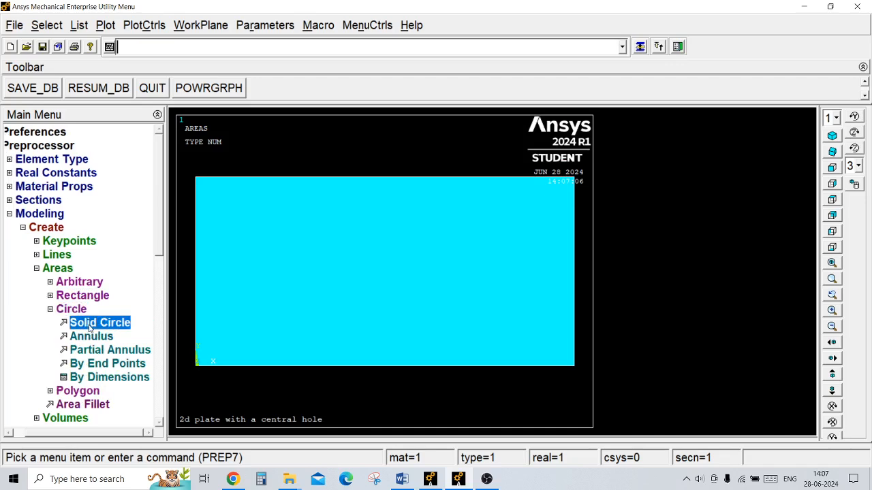
{"action": "left_click_drag", "start_coordinate": [72, 225], "coordinate": [99, 191]}
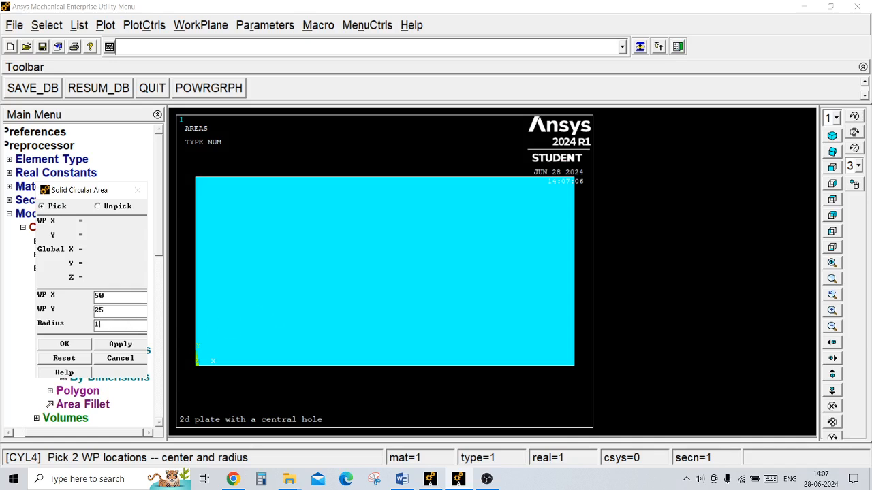
{"action": "left_click", "coordinate": [73, 348]}
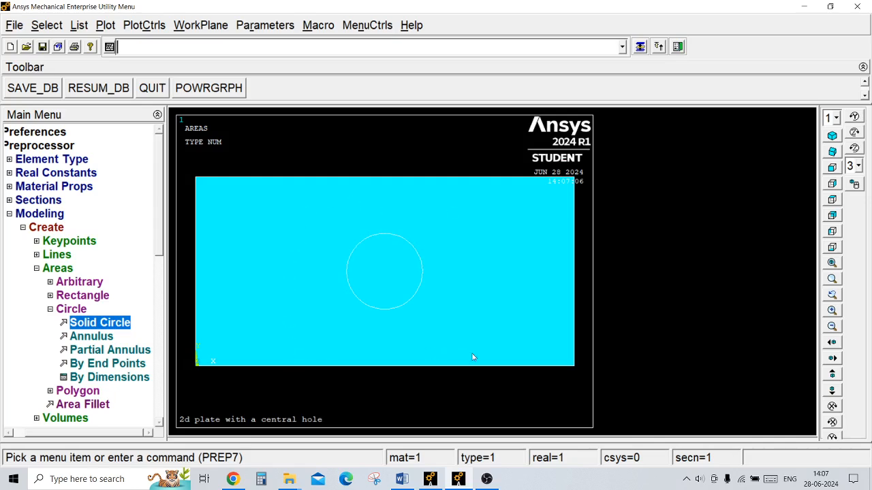
Step: Start a Boolean area subtraction and assign the rectangular plate as the base area
{"action": "left_click", "coordinate": [51, 310]}
{"action": "left_click", "coordinate": [50, 310]}
{"action": "double_click", "coordinate": [71, 267]}
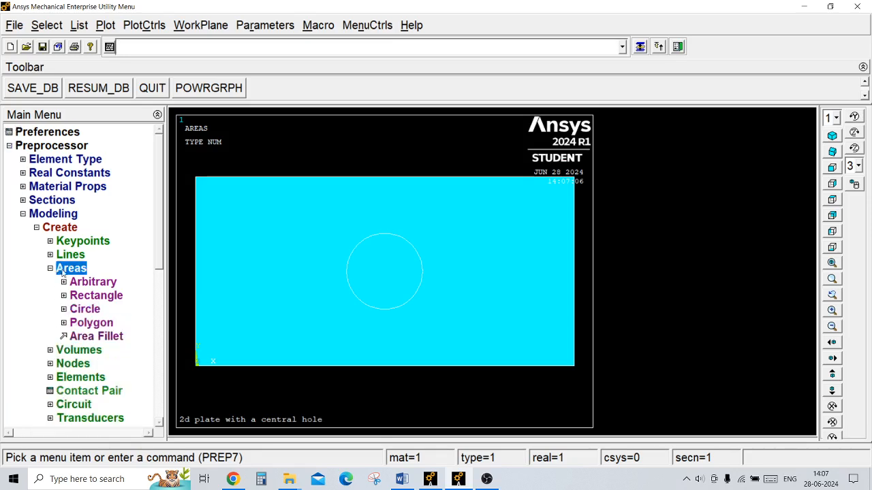
{"action": "double_click", "coordinate": [60, 228]}
{"action": "double_click", "coordinate": [64, 241]}
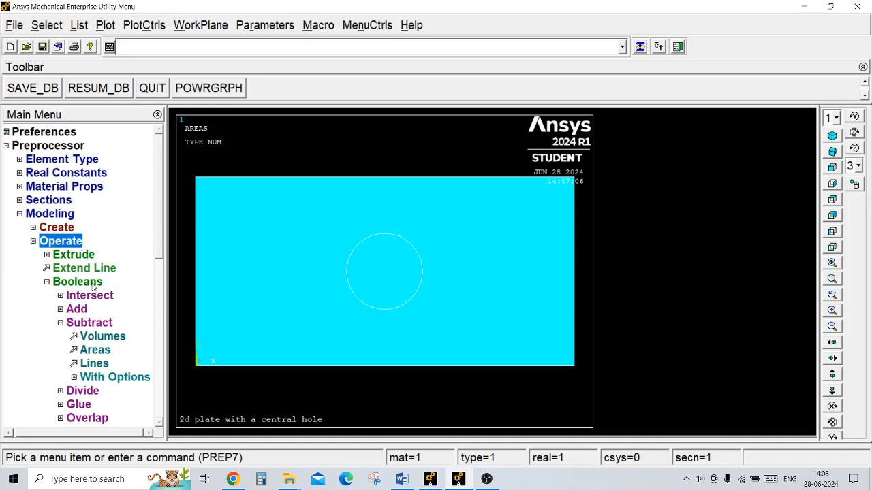
{"action": "left_click", "coordinate": [96, 350]}
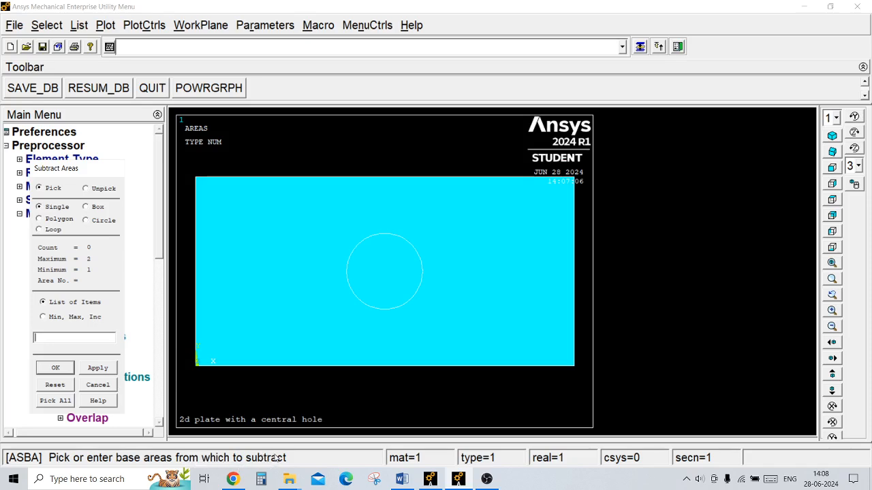
{"action": "left_click", "coordinate": [496, 266]}
{"action": "left_click", "coordinate": [495, 267]}
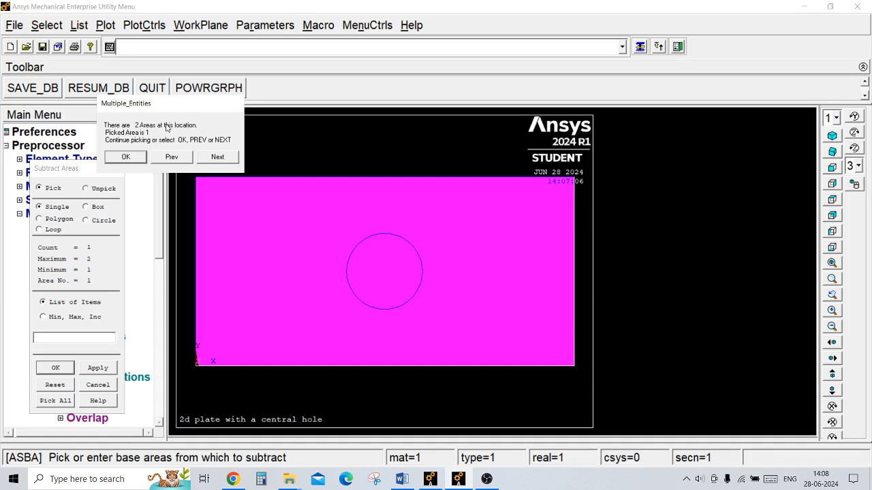
{"action": "left_click", "coordinate": [135, 157]}
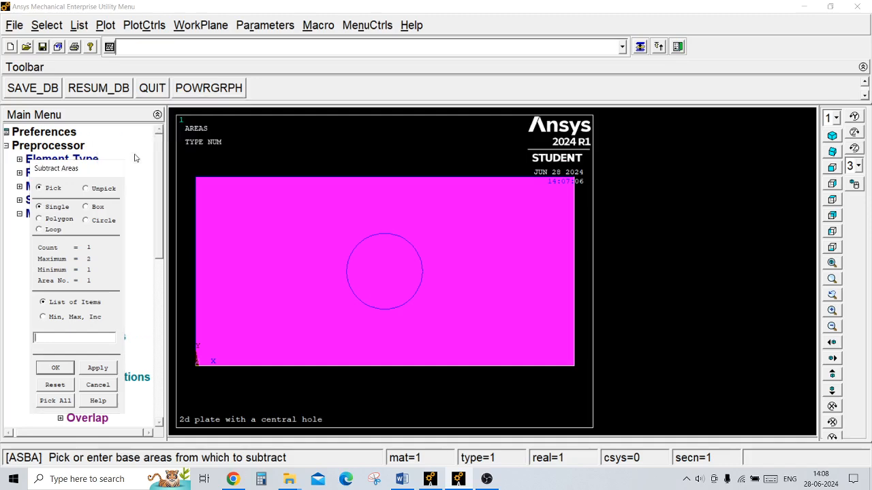
{"action": "left_click", "coordinate": [56, 368]}
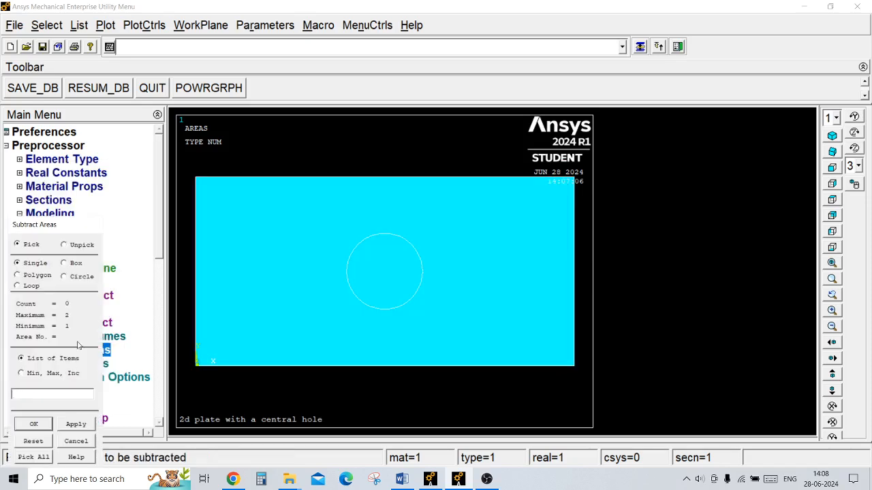
Step: Choose the circular area as the one to subtract and cut the central hole from the plate
{"action": "left_click_drag", "start_coordinate": [84, 232], "coordinate": [115, 145]}
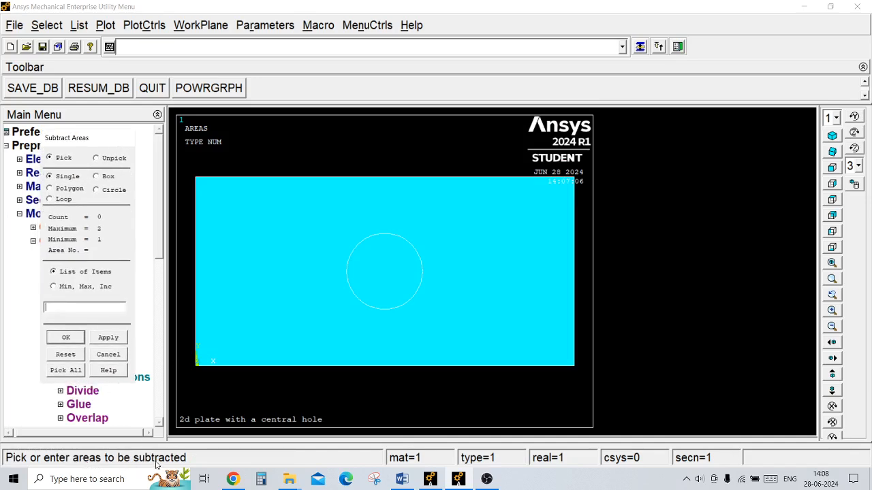
{"action": "left_click", "coordinate": [388, 264]}
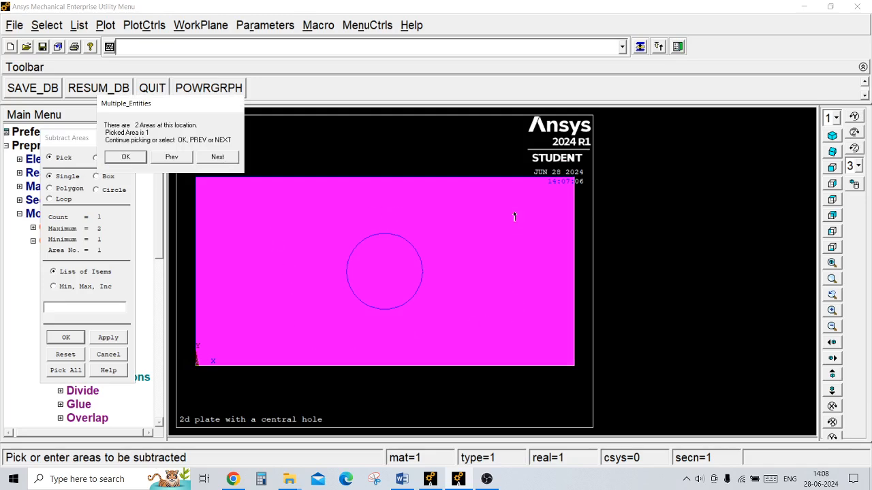
{"action": "left_click", "coordinate": [219, 158]}
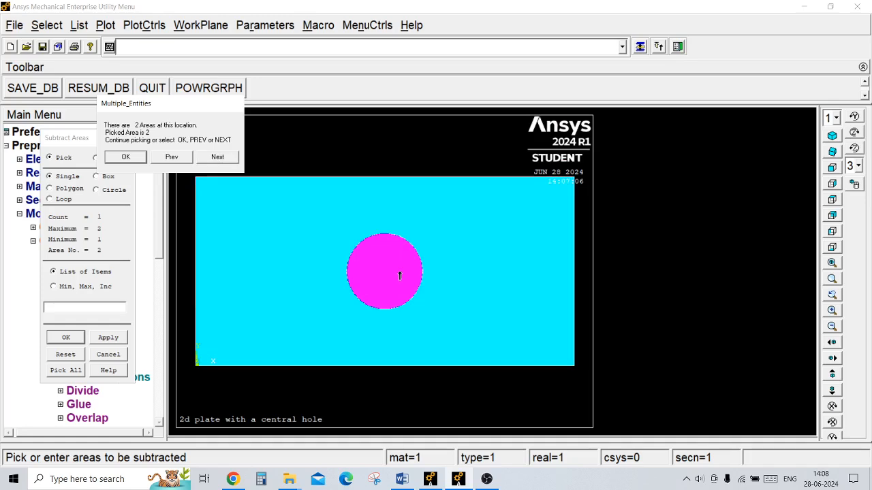
{"action": "left_click", "coordinate": [126, 158]}
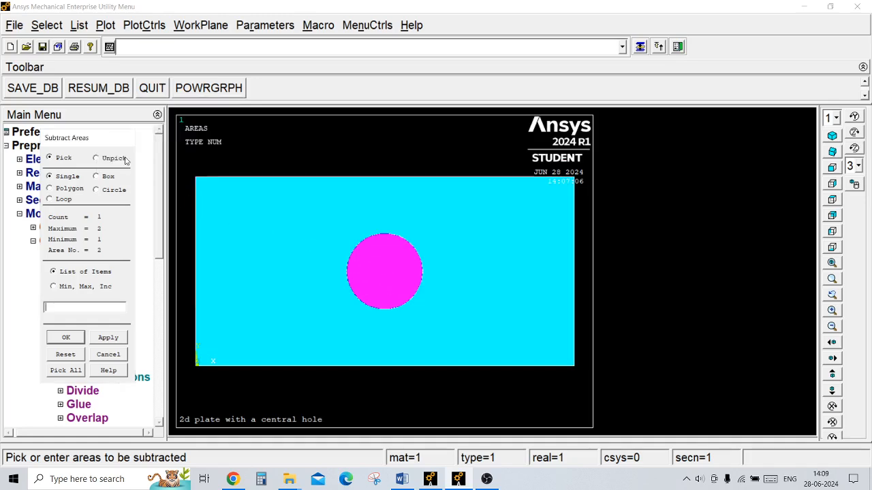
{"action": "left_click", "coordinate": [61, 338]}
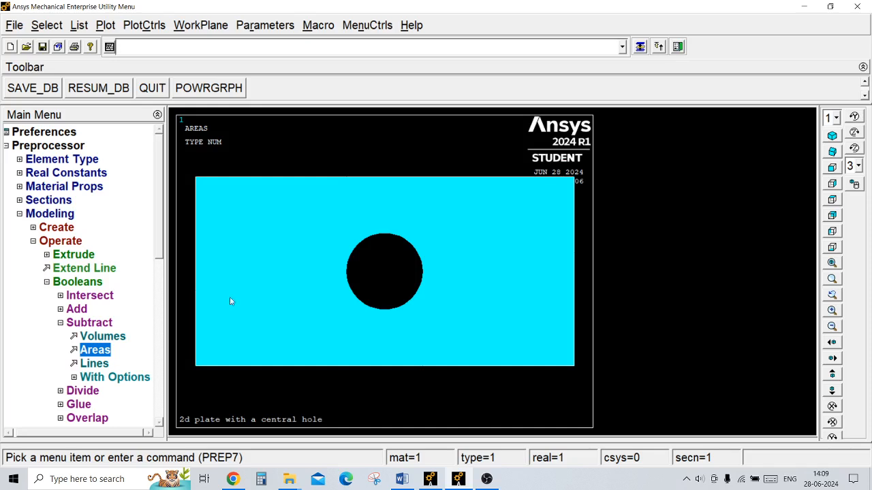
Step: Assign a manual element edge length of 5 to the picked plate area
{"action": "left_click", "coordinate": [42, 242]}
{"action": "left_click", "coordinate": [49, 215]}
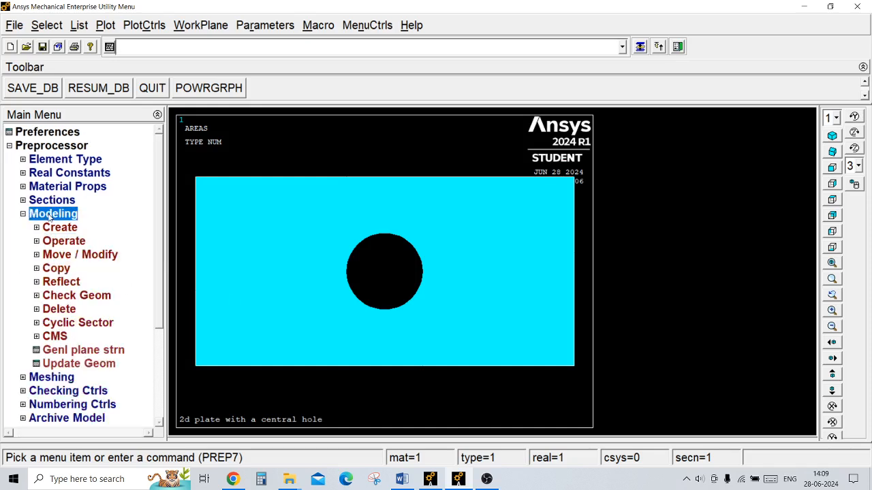
{"action": "left_click", "coordinate": [49, 228]}
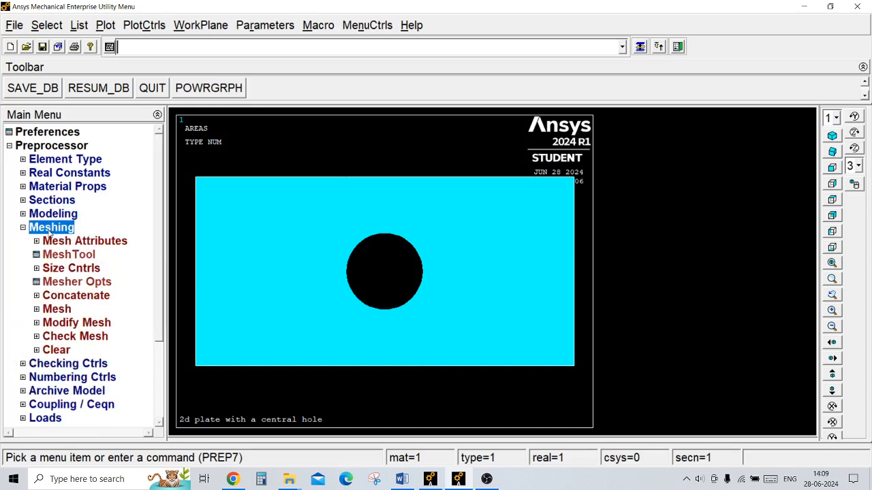
{"action": "left_click", "coordinate": [67, 269]}
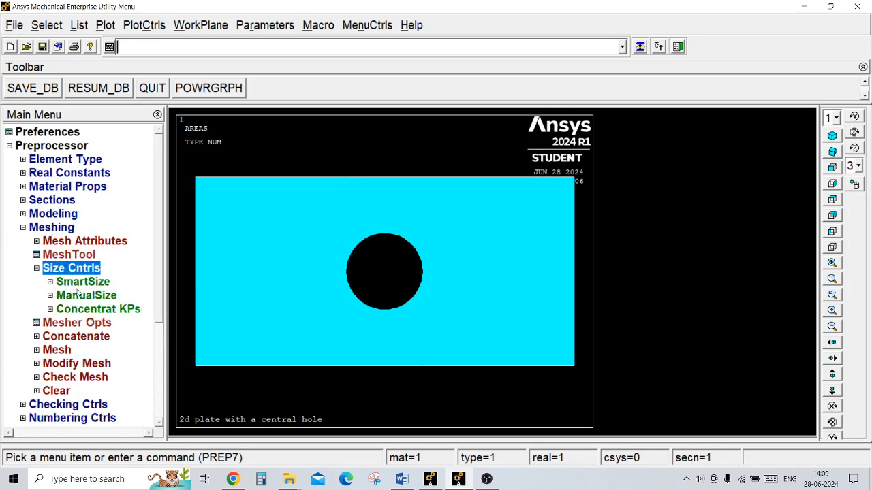
{"action": "left_click", "coordinate": [81, 295]}
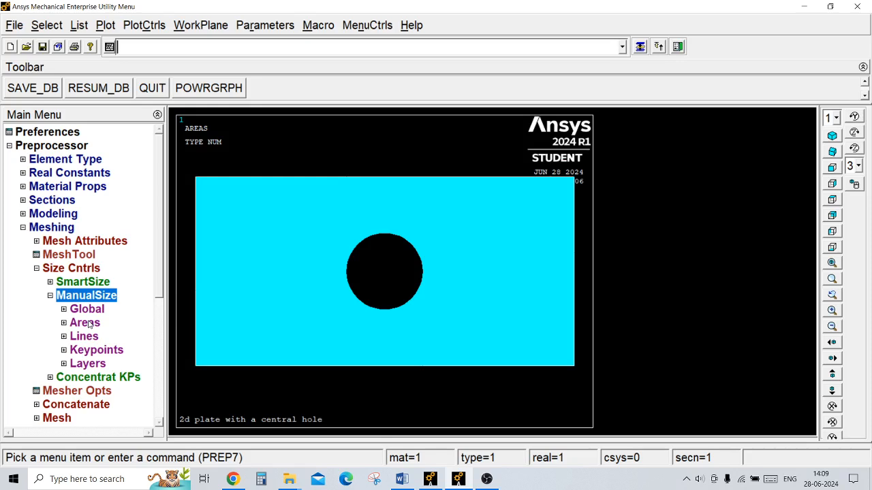
{"action": "left_click", "coordinate": [87, 323]}
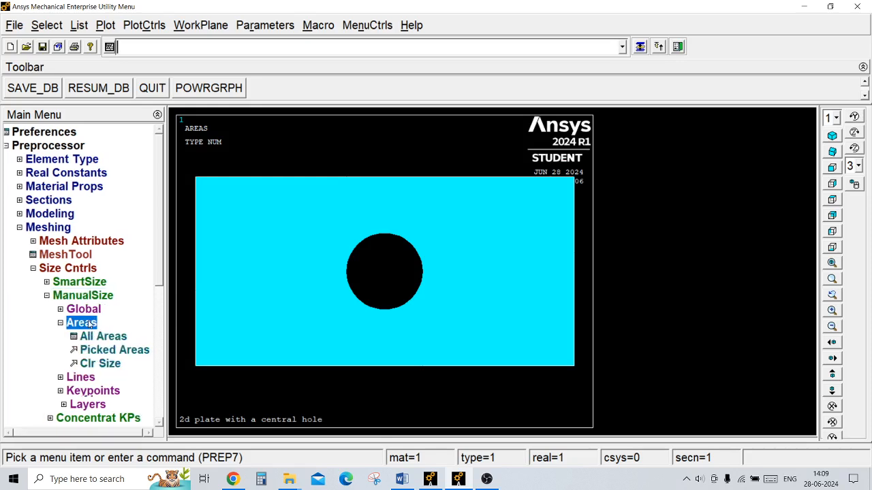
{"action": "left_click", "coordinate": [107, 353]}
{"action": "left_click", "coordinate": [268, 288]}
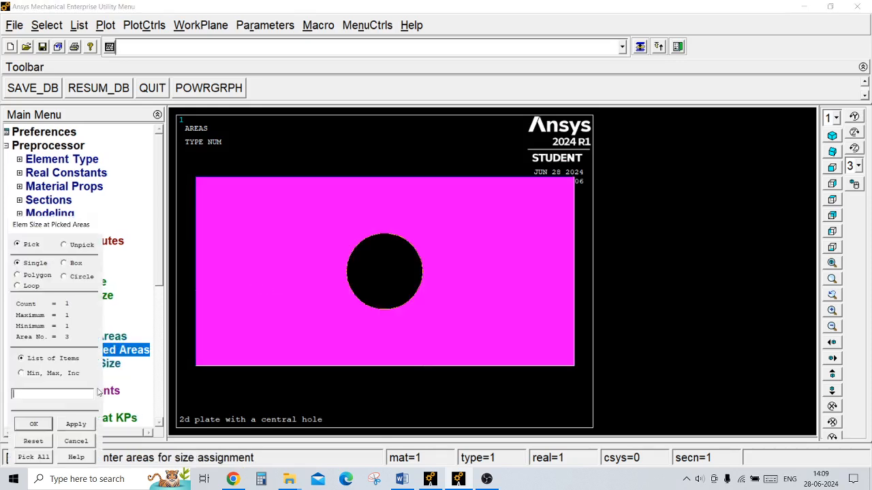
{"action": "left_click", "coordinate": [30, 425]}
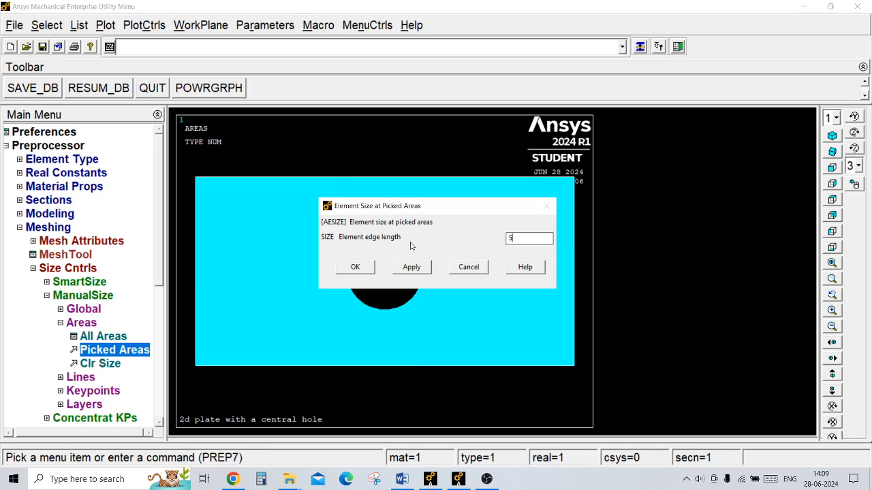
{"action": "left_click", "coordinate": [367, 270]}
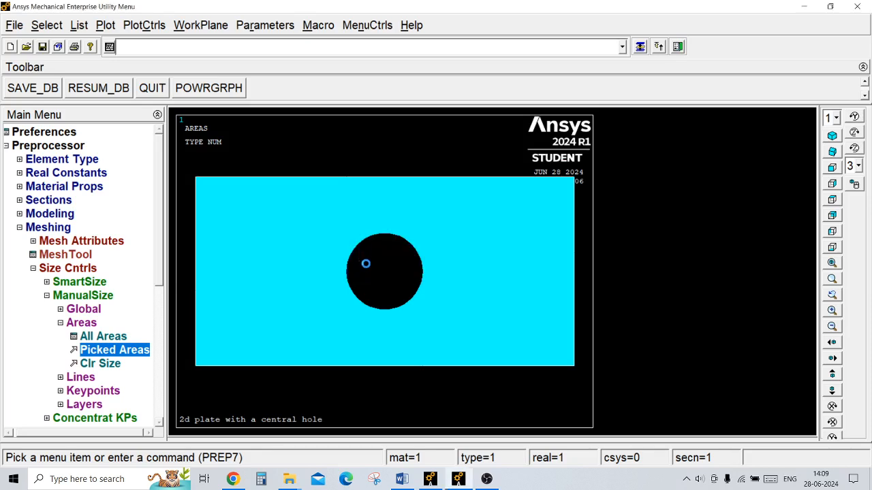
Step: Free mesh the plate area with the central hole and dismiss the element shape warning
{"action": "left_click", "coordinate": [71, 300]}
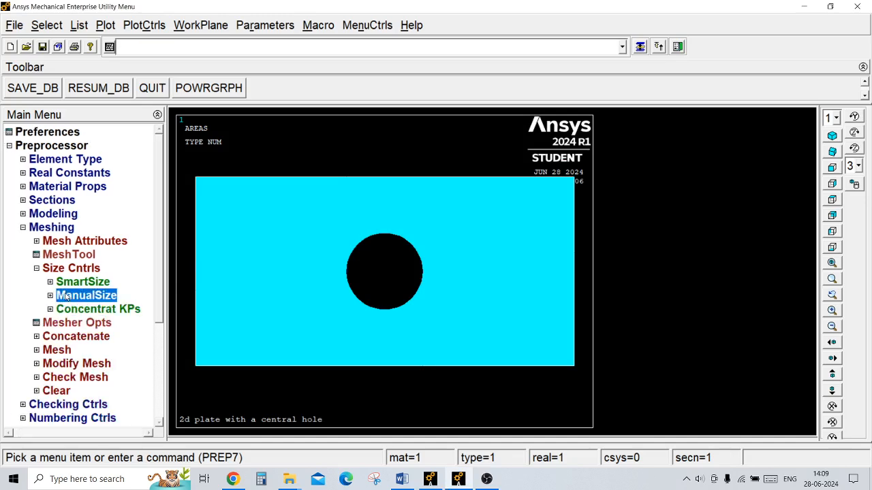
{"action": "left_click", "coordinate": [61, 350]}
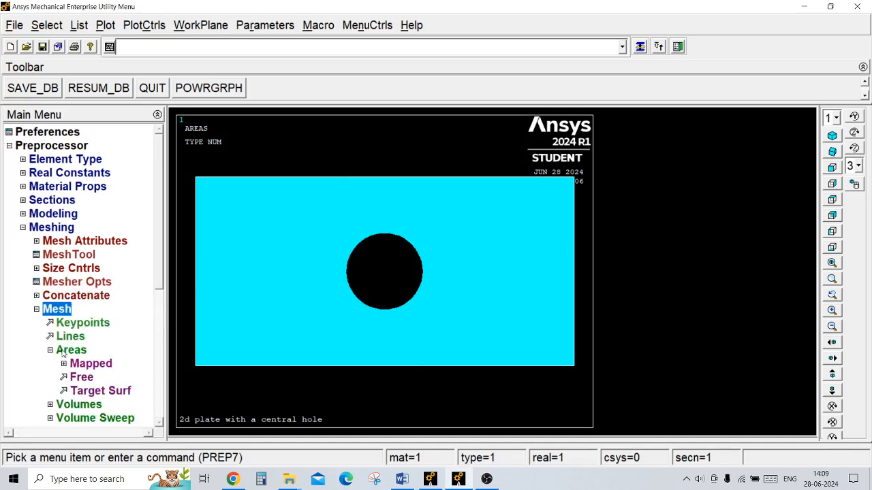
{"action": "left_click", "coordinate": [88, 382]}
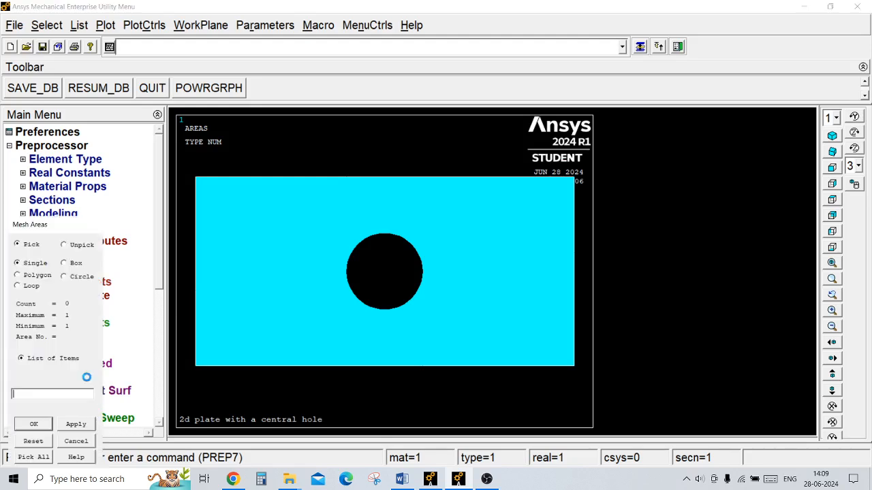
{"action": "left_click_drag", "start_coordinate": [101, 230], "coordinate": [149, 159]}
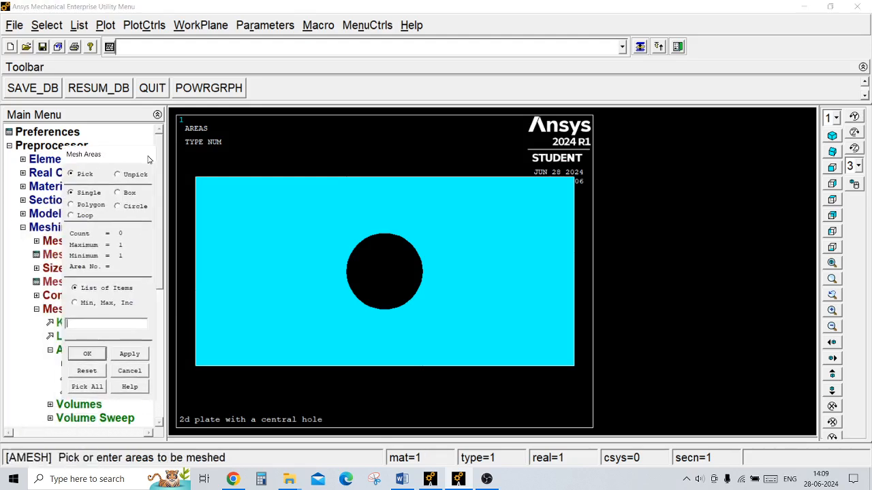
{"action": "left_click", "coordinate": [263, 255]}
{"action": "left_click", "coordinate": [96, 354]}
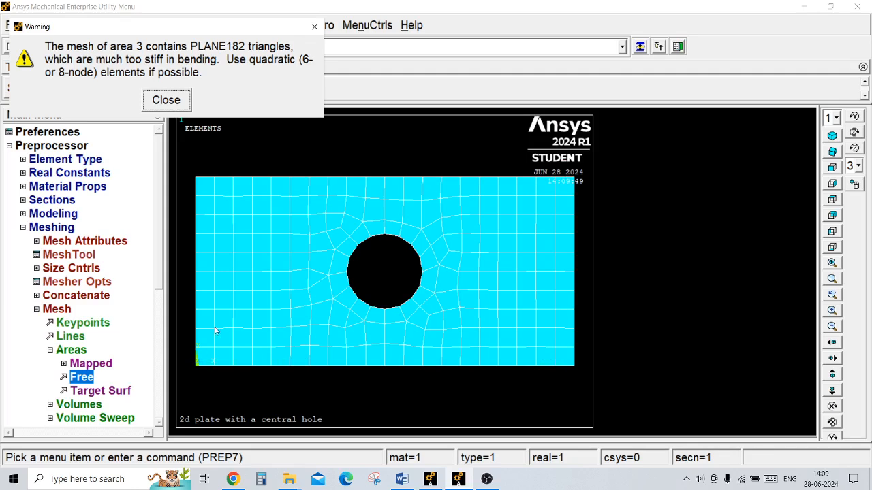
{"action": "left_click", "coordinate": [180, 102]}
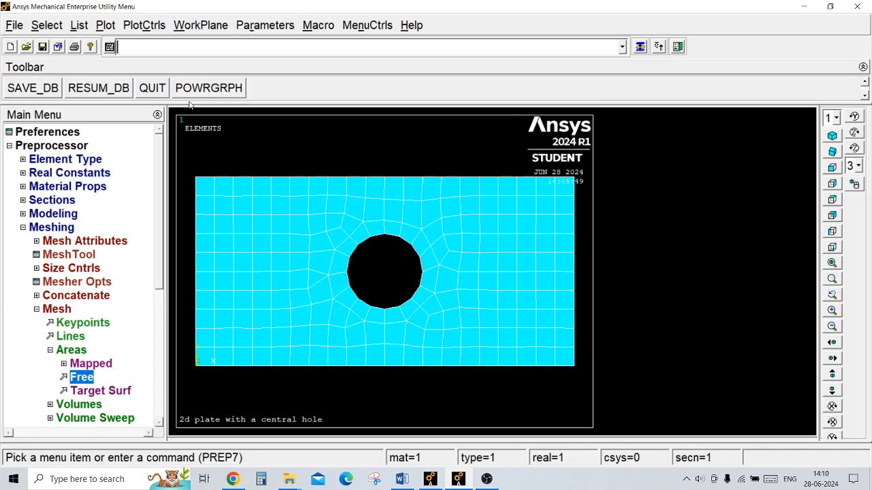
Step: Show element numbers on the mesh plot using Element numbers as the element/attribute numbering
{"action": "left_click", "coordinate": [146, 27]}
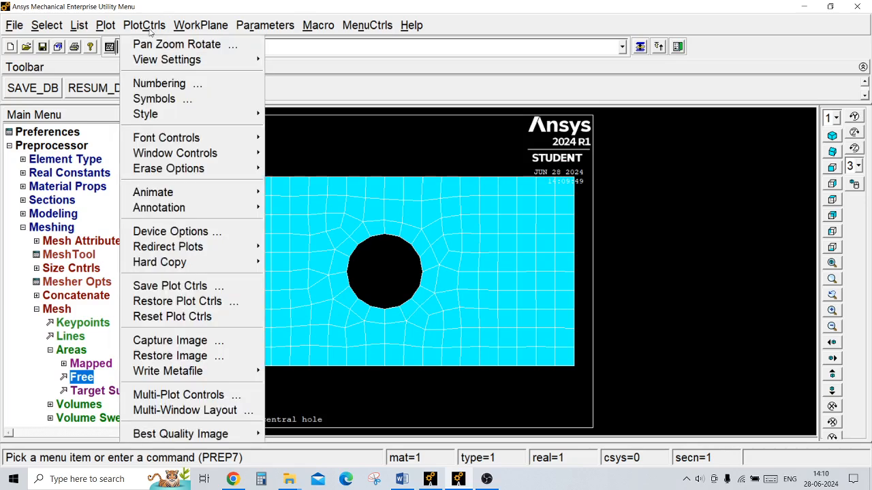
{"action": "left_click", "coordinate": [160, 84]}
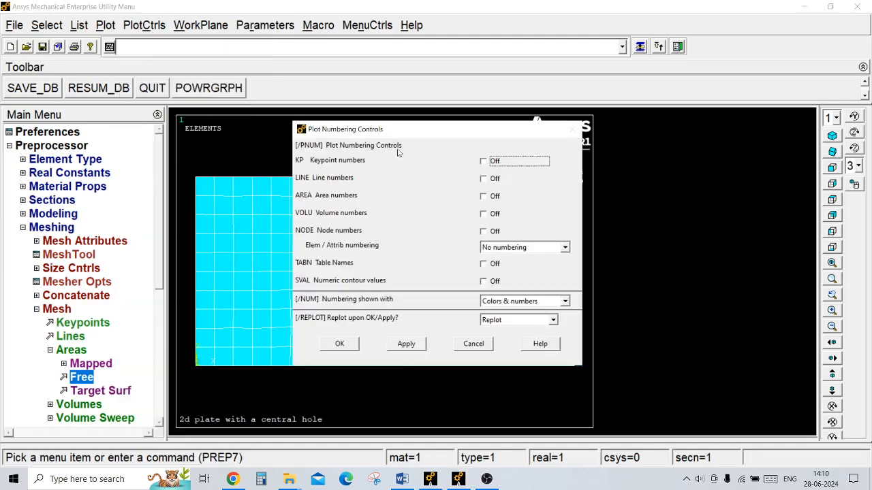
{"action": "left_click", "coordinate": [497, 248]}
{"action": "left_click", "coordinate": [495, 268]}
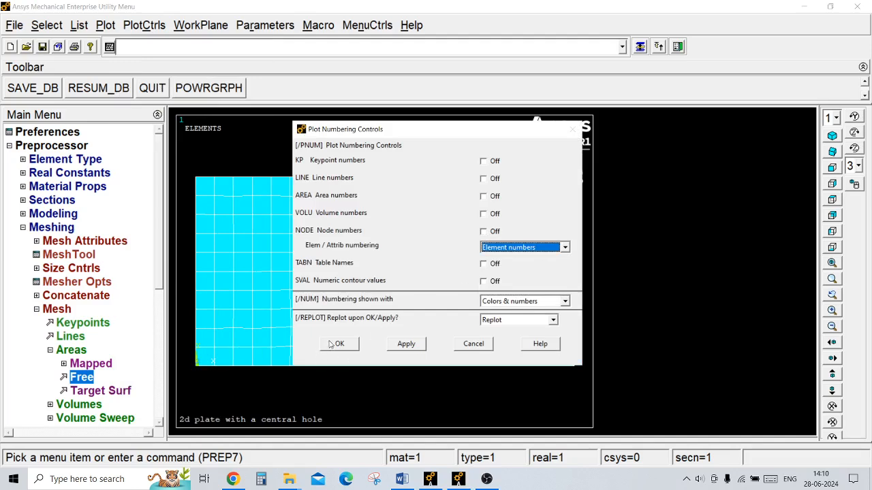
{"action": "left_click", "coordinate": [339, 344]}
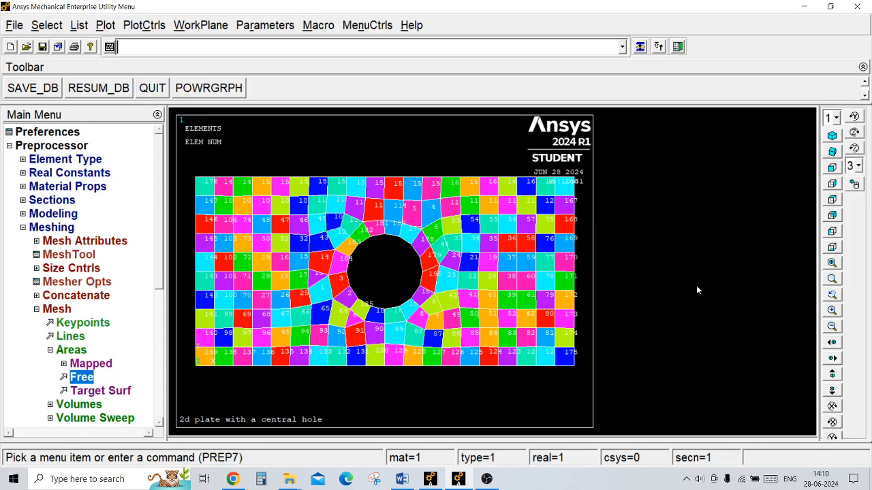
Step: Set the plot's element/attribute numbering back to No numbering and replot the mesh
{"action": "left_click", "coordinate": [147, 27]}
{"action": "left_click", "coordinate": [168, 88]}
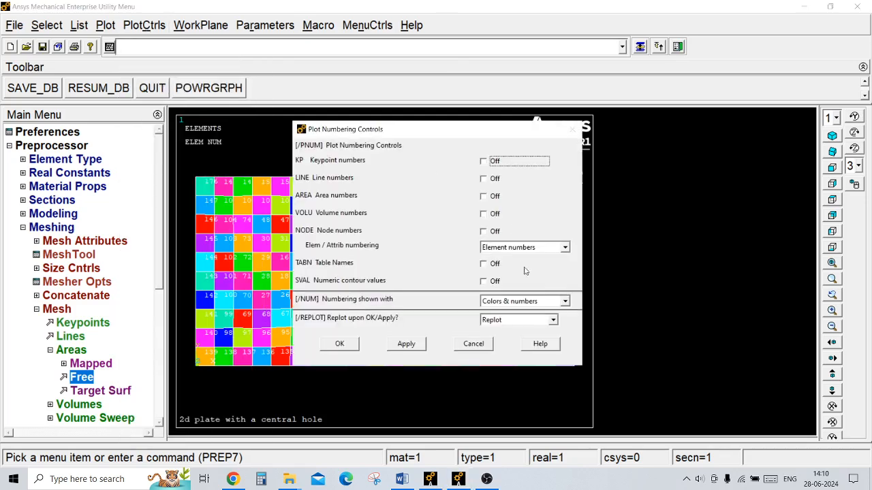
{"action": "left_click", "coordinate": [514, 248]}
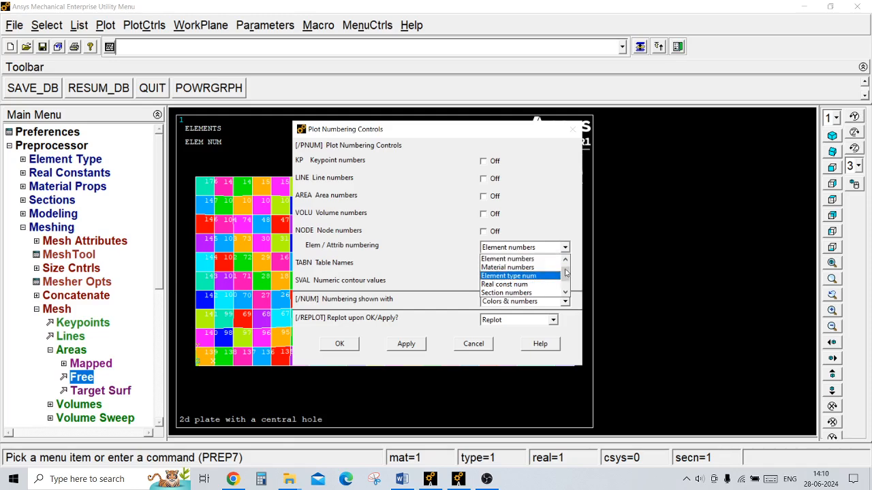
{"action": "scroll", "coordinate": [538, 276], "scroll_direction": "up", "scroll_amount": 1}
{"action": "left_click", "coordinate": [531, 261]}
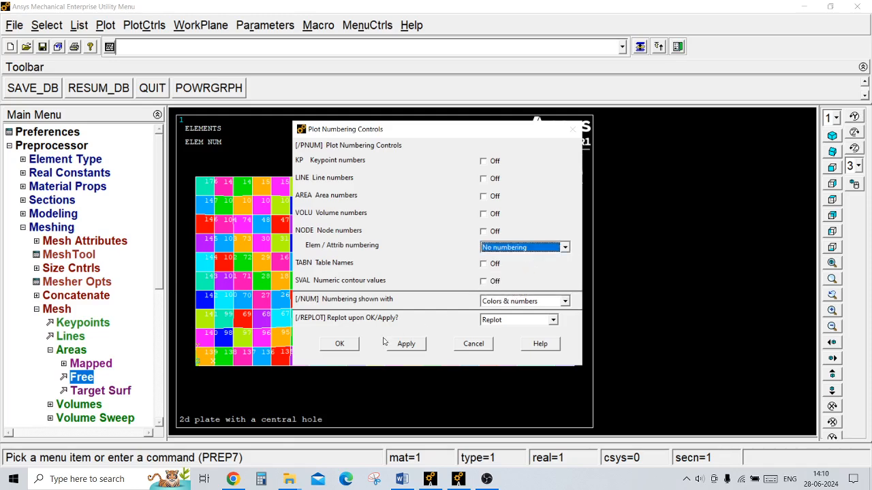
{"action": "left_click", "coordinate": [340, 344]}
Step: Apply a structural displacement constraint on the plate's left edge line, fixing All DOF
{"action": "left_click", "coordinate": [56, 309]}
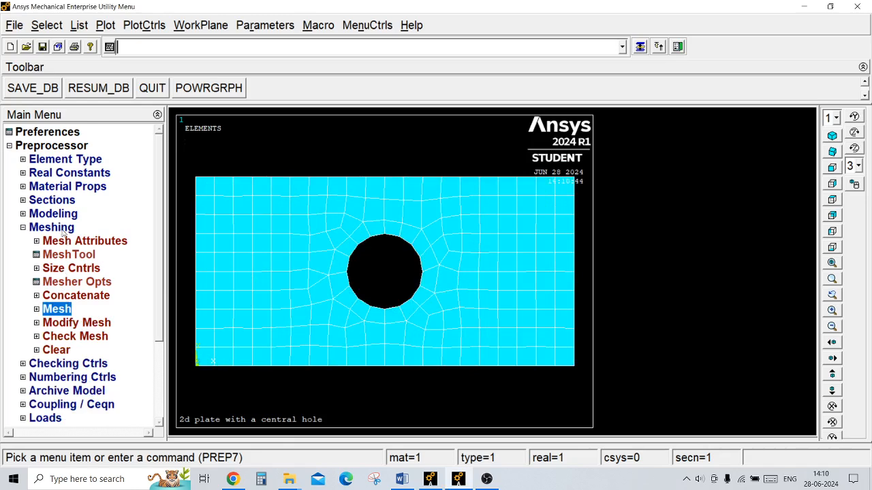
{"action": "left_click", "coordinate": [52, 226]}
{"action": "left_click", "coordinate": [38, 323]}
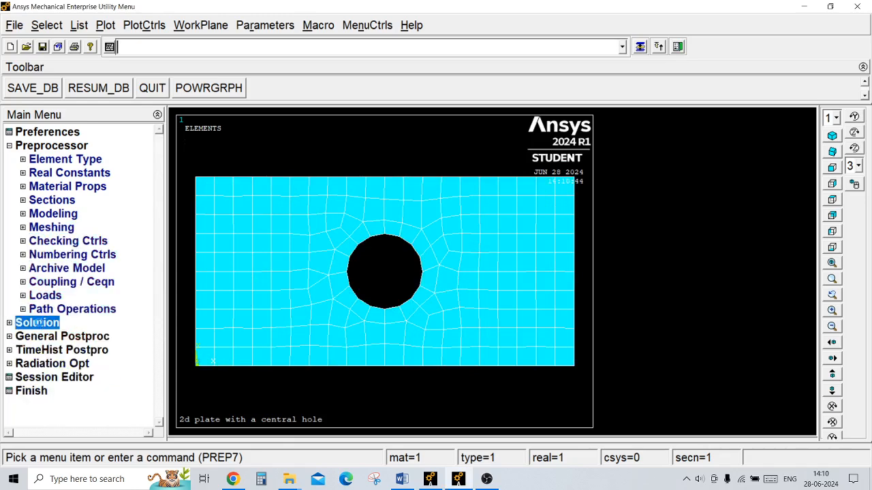
{"action": "left_click", "coordinate": [64, 186]}
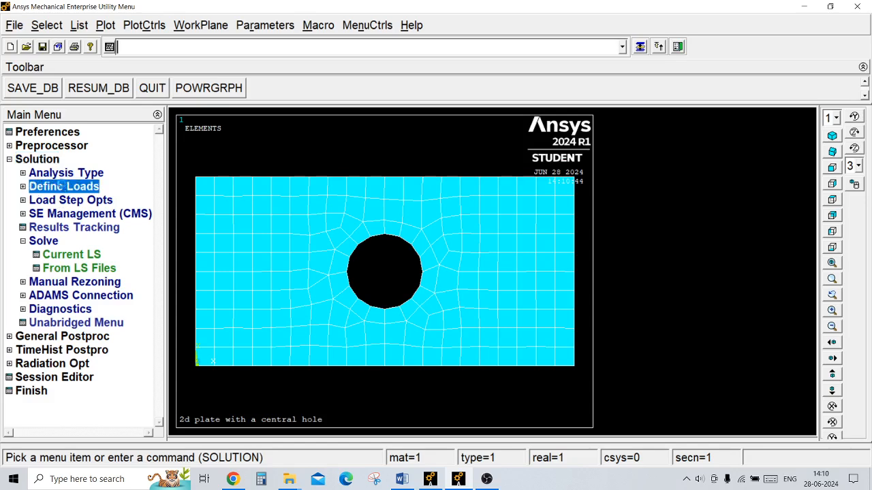
{"action": "left_click", "coordinate": [64, 213]}
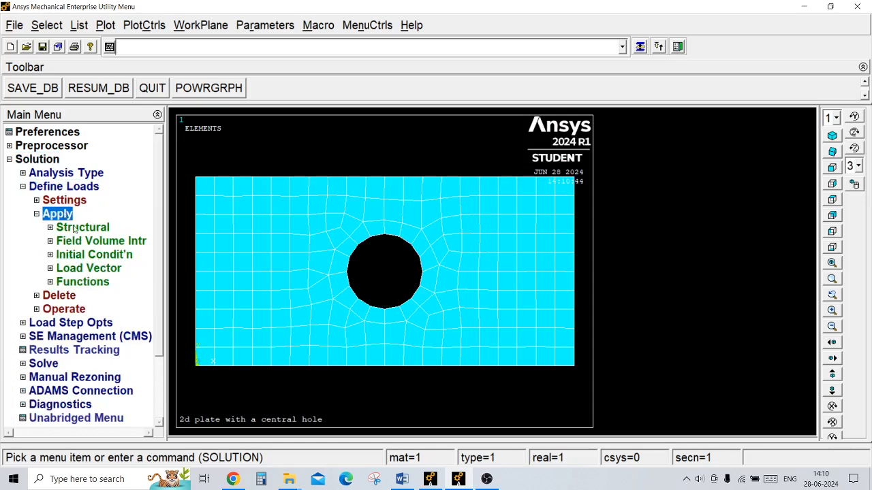
{"action": "left_click", "coordinate": [76, 228]}
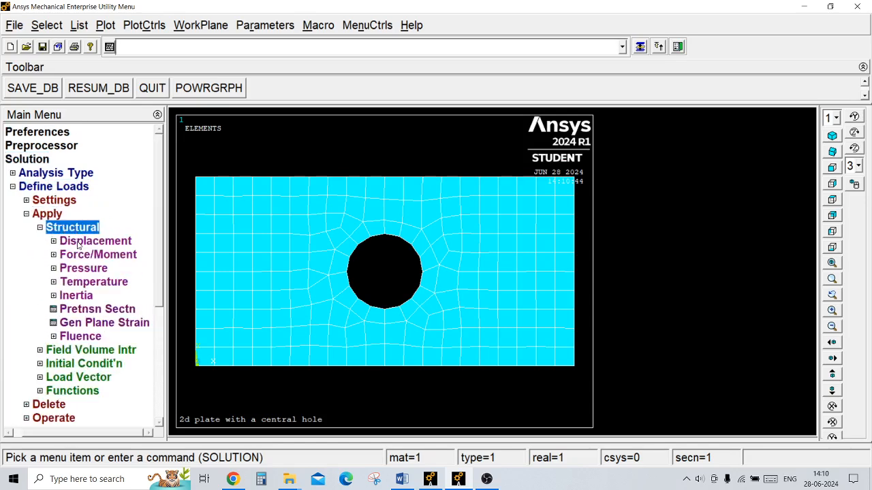
{"action": "left_click", "coordinate": [79, 242]}
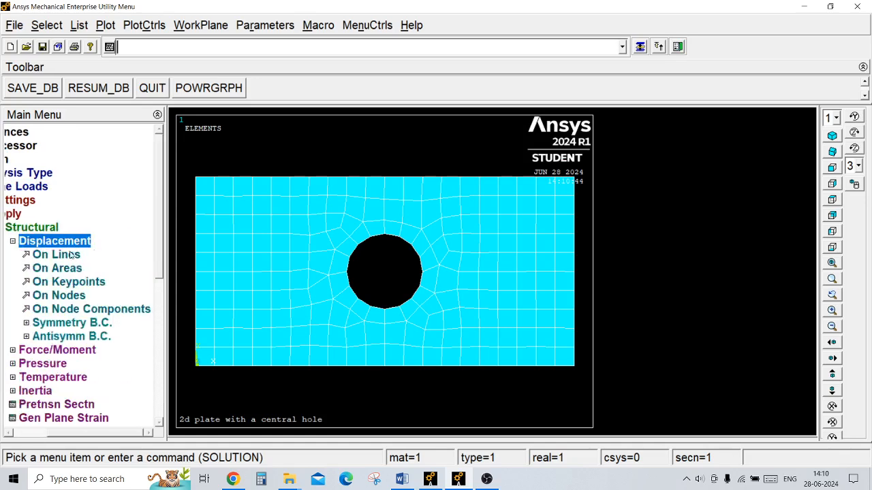
{"action": "left_click", "coordinate": [67, 257]}
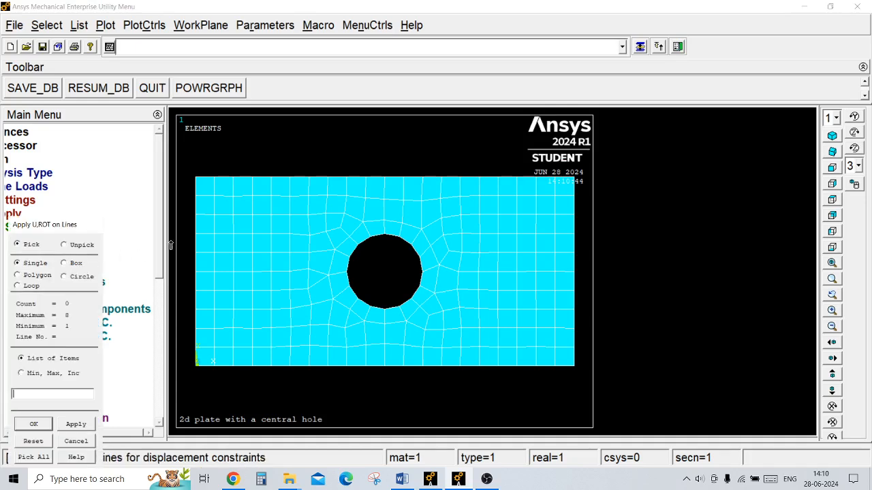
{"action": "left_click", "coordinate": [194, 247]}
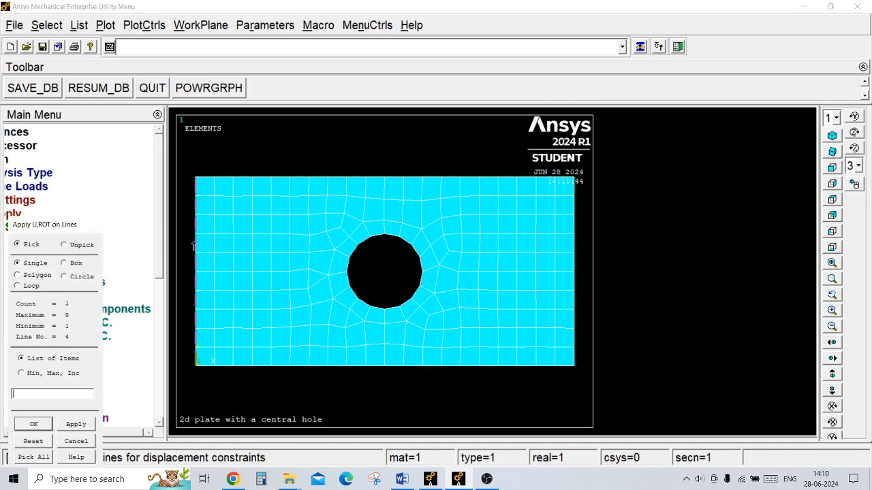
{"action": "left_click", "coordinate": [34, 425]}
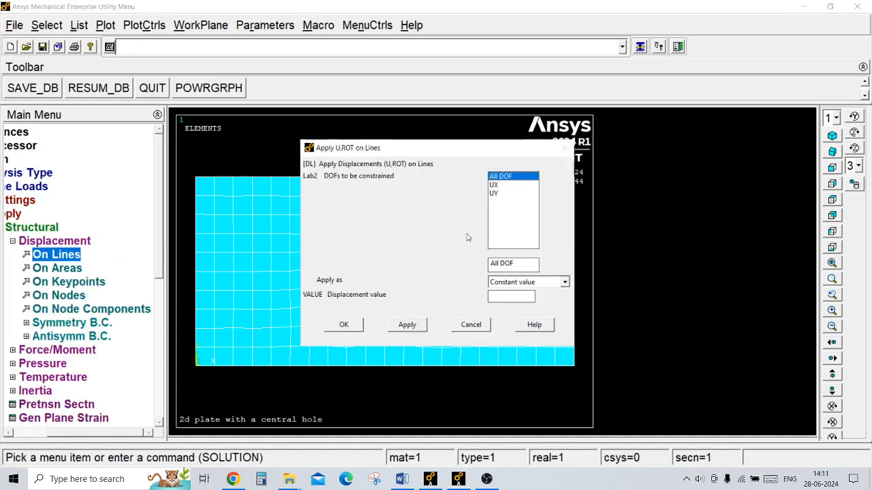
{"action": "left_click", "coordinate": [359, 325]}
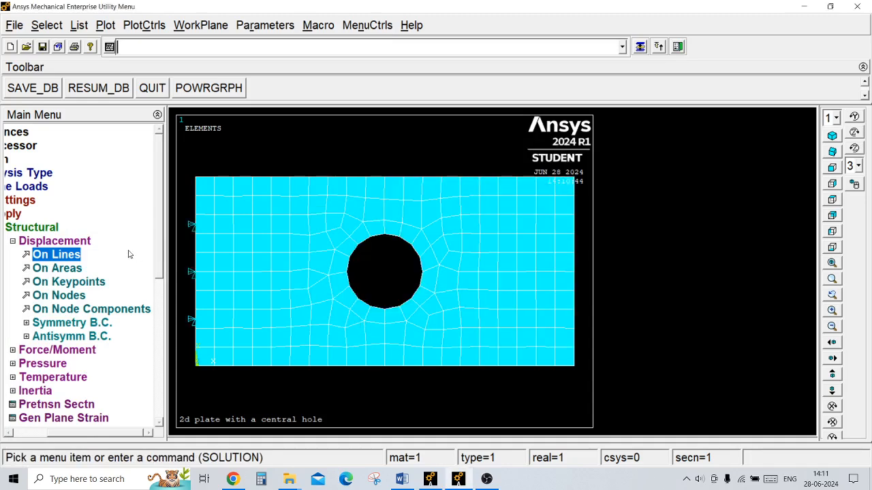
Step: Check the load in the Word problem statement, then apply a constant pressure of -1 on the plate's right edge line
{"action": "left_click", "coordinate": [54, 240]}
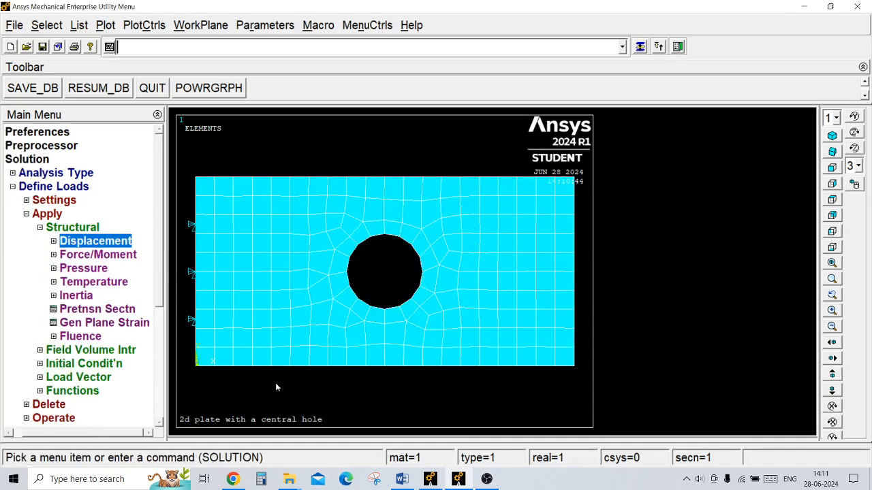
{"action": "left_click", "coordinate": [402, 478]}
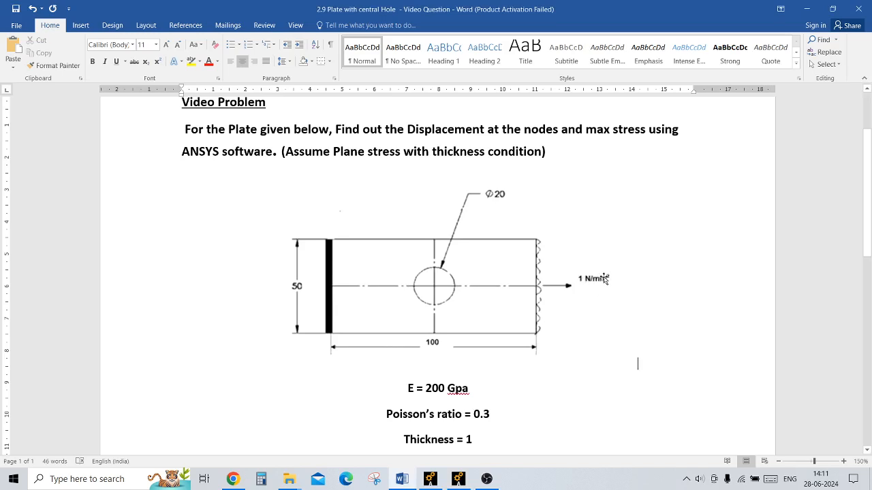
{"action": "left_click", "coordinate": [459, 480]}
{"action": "left_click", "coordinate": [102, 271]}
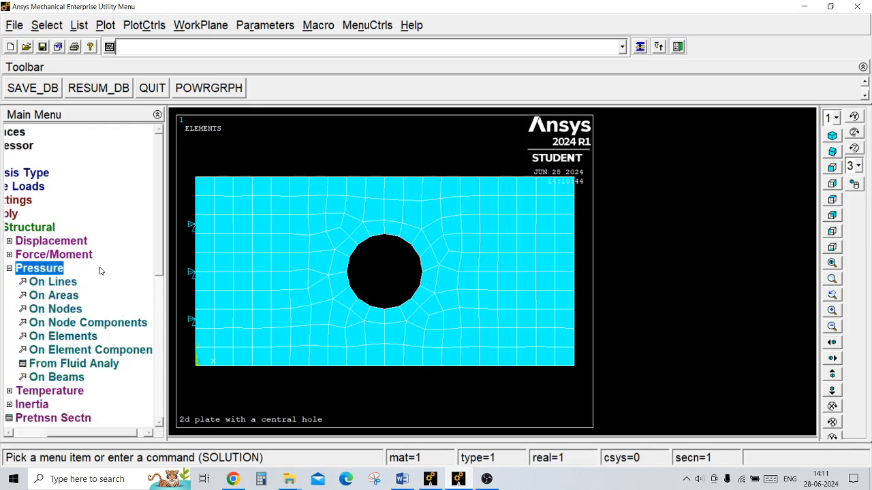
{"action": "left_click", "coordinate": [74, 284]}
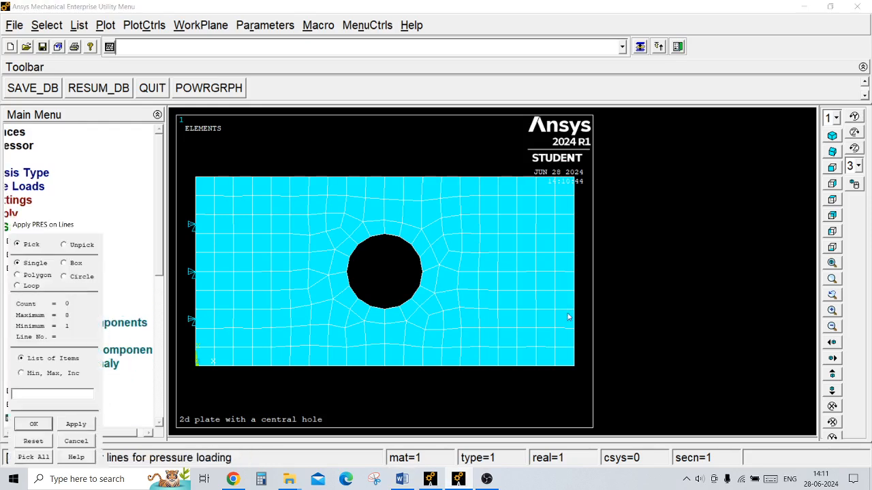
{"action": "left_click", "coordinate": [574, 291]}
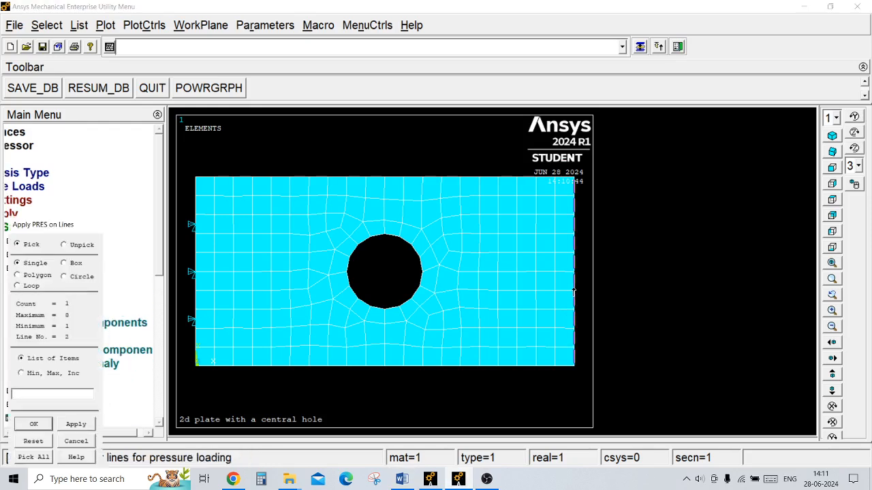
{"action": "left_click", "coordinate": [38, 425]}
{"action": "left_click", "coordinate": [511, 162]}
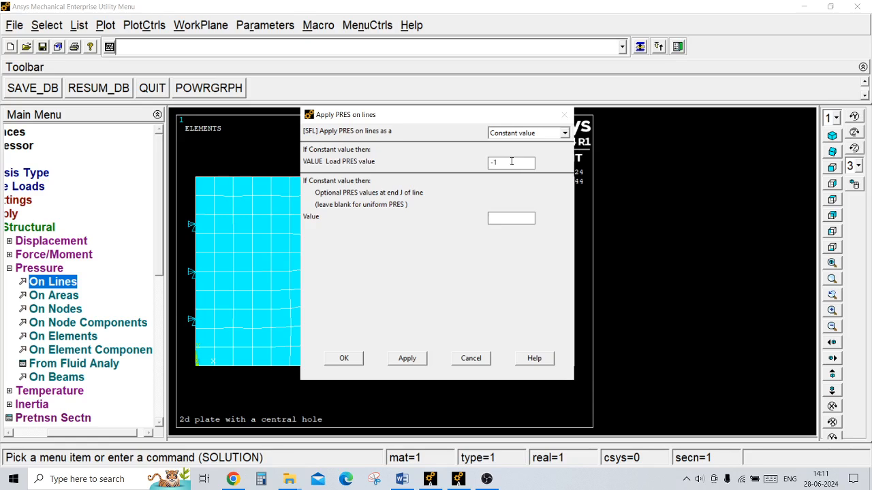
{"action": "type", "text": "-1"}
{"action": "left_click", "coordinate": [352, 358]}
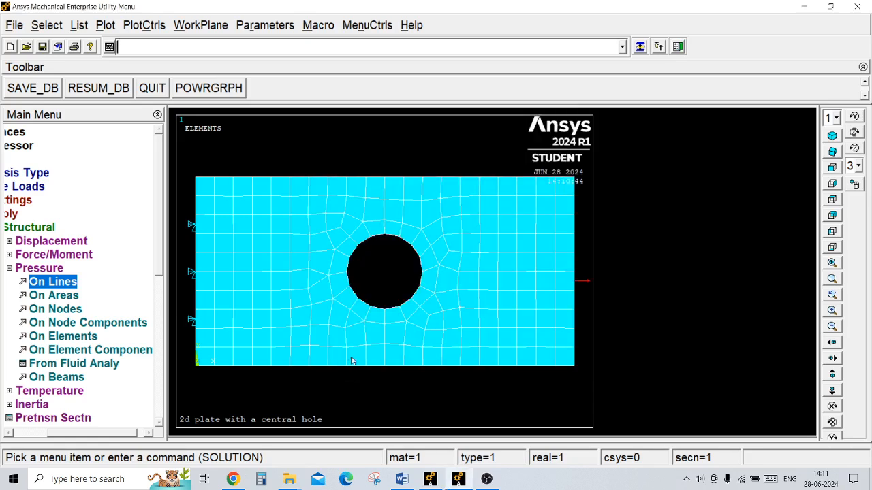
Step: Fit the model in view and solve the current load step
{"action": "left_click", "coordinate": [831, 264]}
{"action": "left_click", "coordinate": [831, 265]}
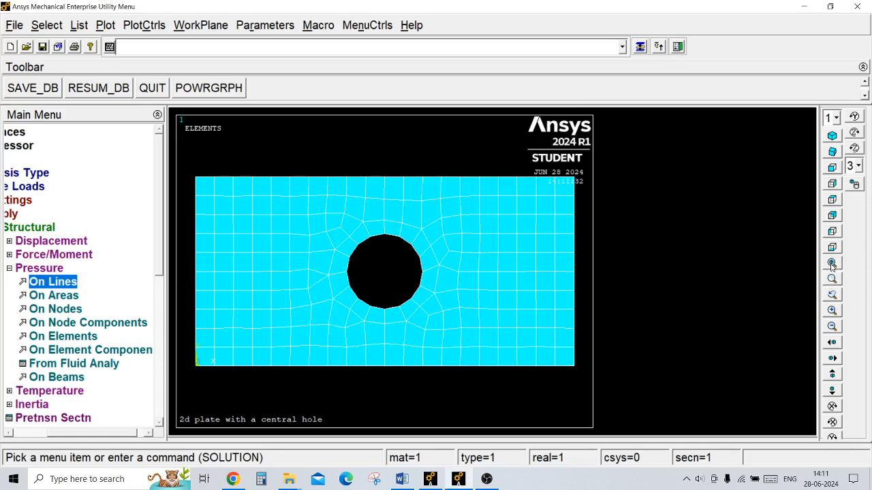
{"action": "left_click", "coordinate": [31, 269]}
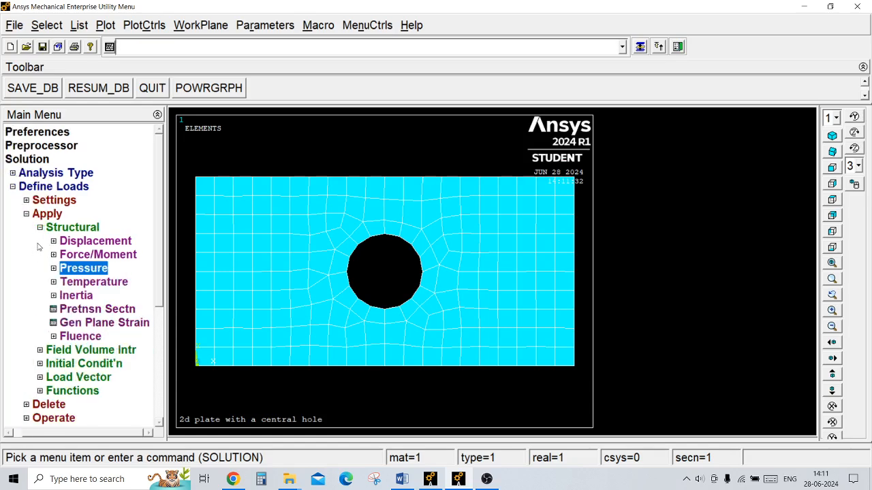
{"action": "left_click", "coordinate": [56, 228]}
{"action": "left_click", "coordinate": [39, 215]}
{"action": "left_click", "coordinate": [41, 186]}
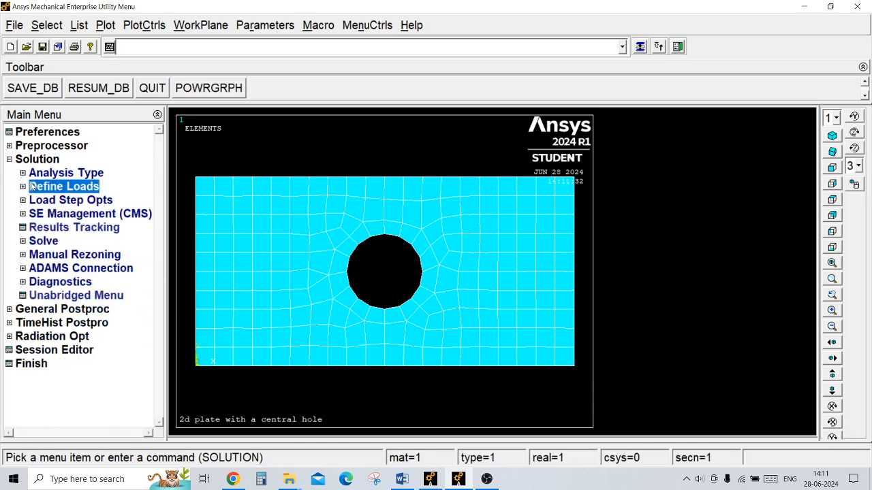
{"action": "left_click", "coordinate": [39, 242]}
{"action": "left_click", "coordinate": [48, 254]}
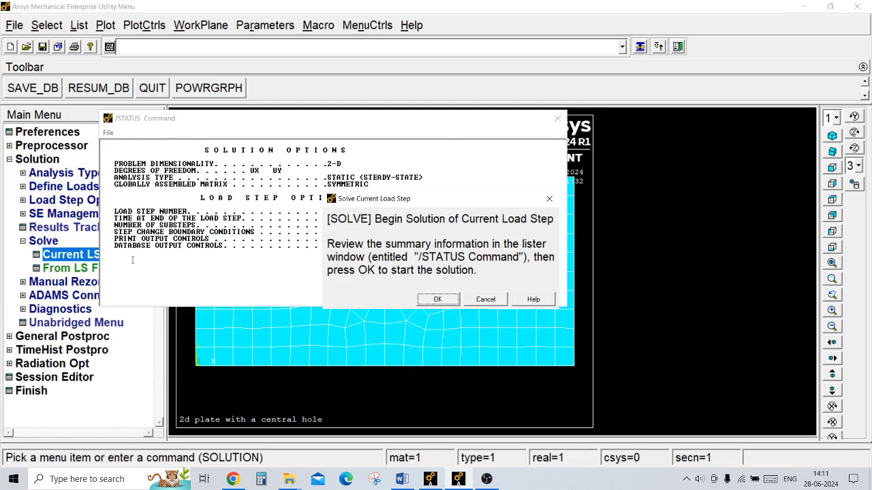
{"action": "left_click", "coordinate": [438, 300]}
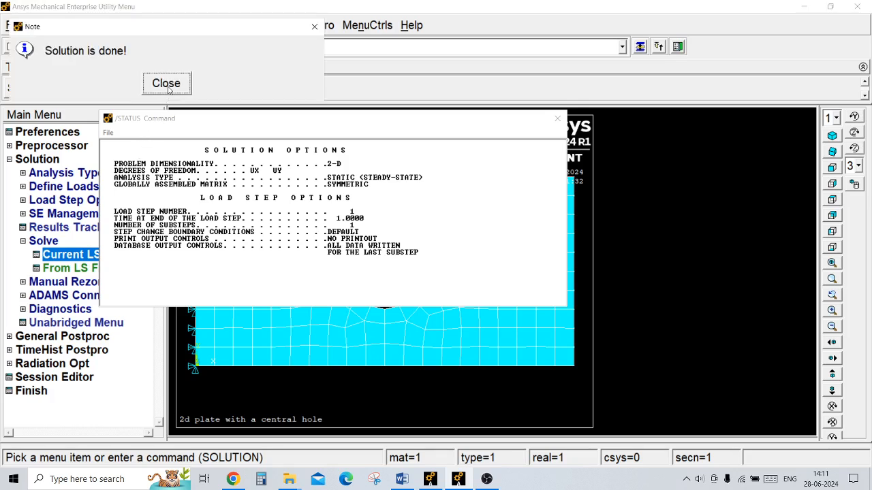
Step: Dismiss the solution-done note, close the solution status listing, and leave the Solution section
{"action": "left_click", "coordinate": [167, 83]}
{"action": "left_click", "coordinate": [109, 132]}
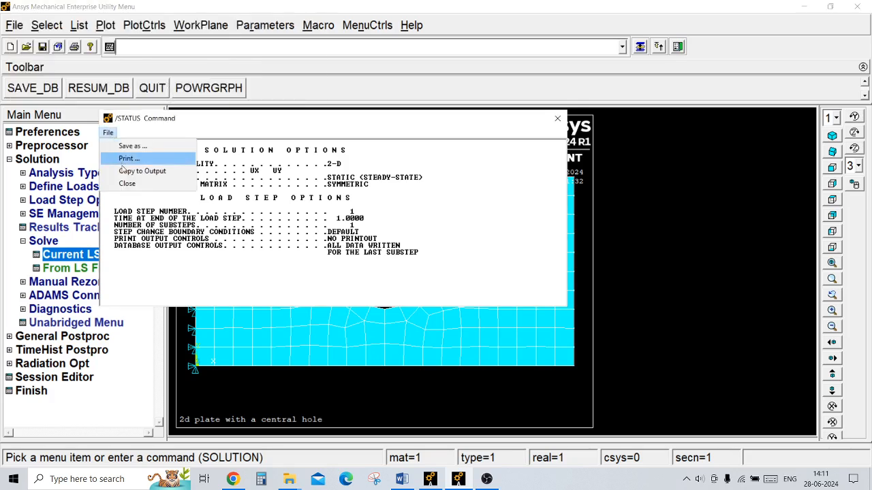
{"action": "left_click", "coordinate": [127, 183]}
{"action": "left_click", "coordinate": [34, 159]}
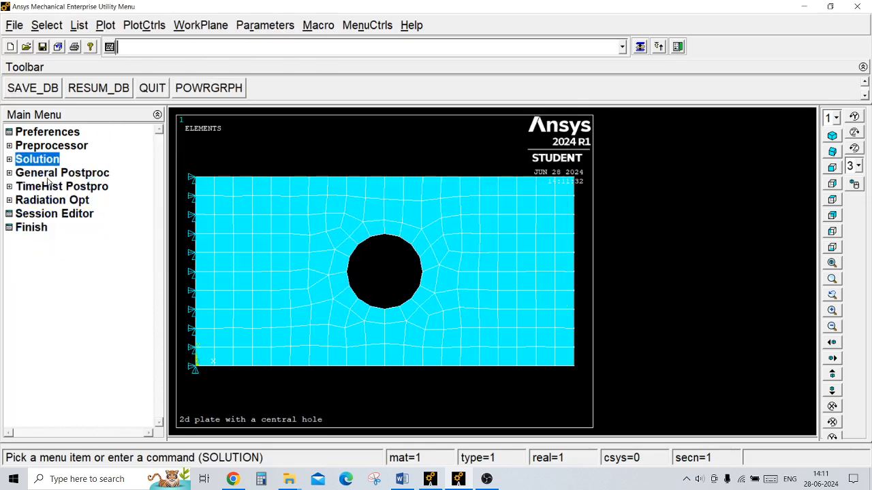
Step: Plot the plate's deformed shape together with the undeformed mesh using Def + undeformed
{"action": "left_click", "coordinate": [48, 174]}
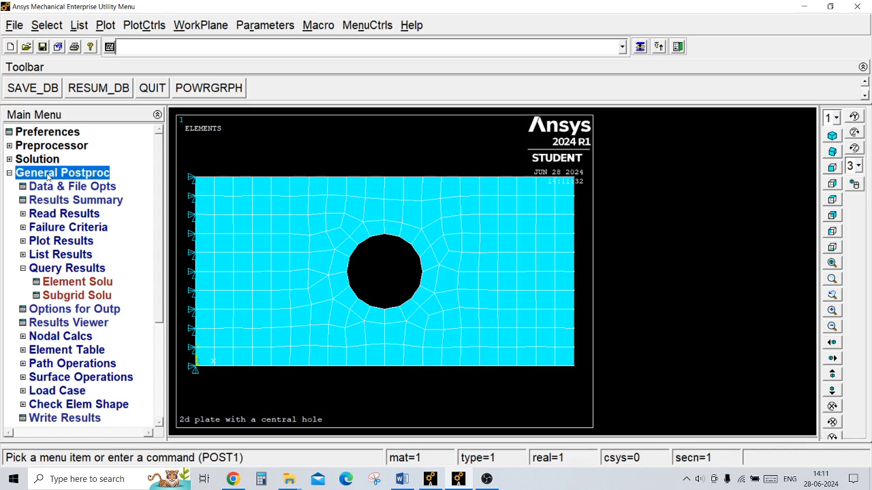
{"action": "left_click", "coordinate": [61, 240]}
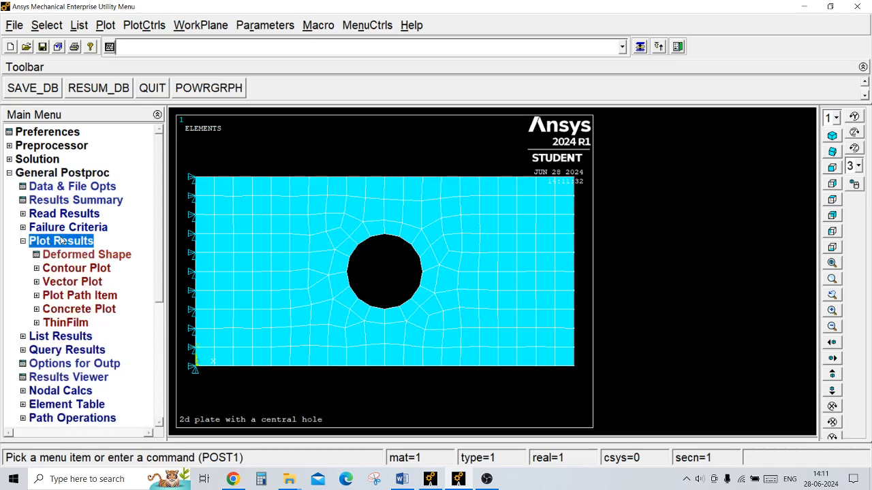
{"action": "left_click", "coordinate": [70, 259]}
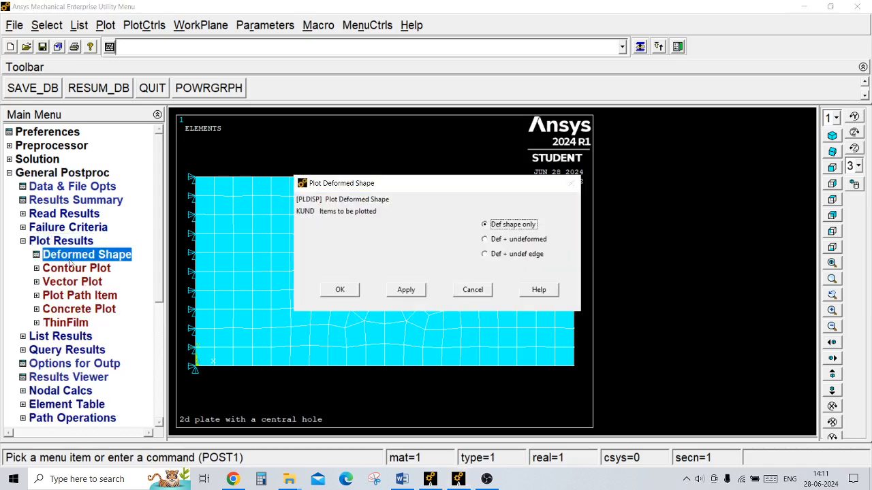
{"action": "left_click", "coordinate": [504, 244]}
{"action": "left_click", "coordinate": [340, 293]}
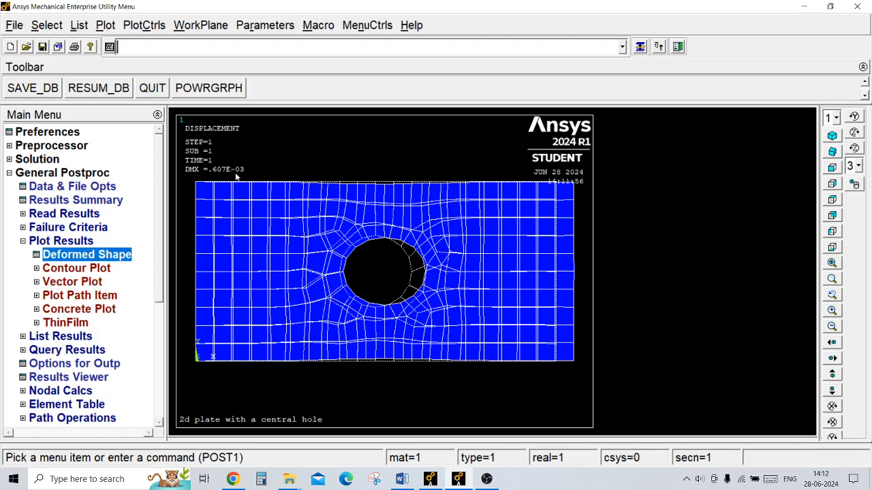
Step: Animate the deformed shape with the undeformed mesh using 10 frames and a 0.5-second delay, then stop and close the animation
{"action": "left_click", "coordinate": [159, 27]}
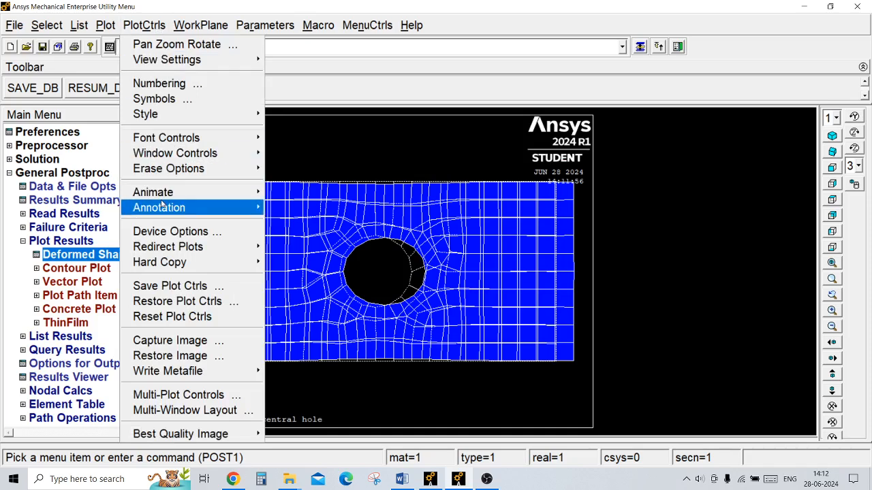
{"action": "mouse_move", "coordinate": [161, 196]}
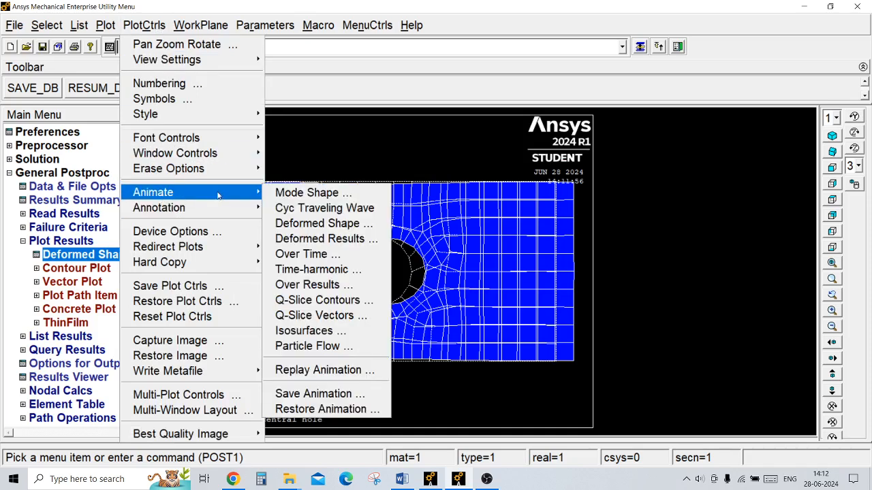
{"action": "left_click", "coordinate": [303, 224]}
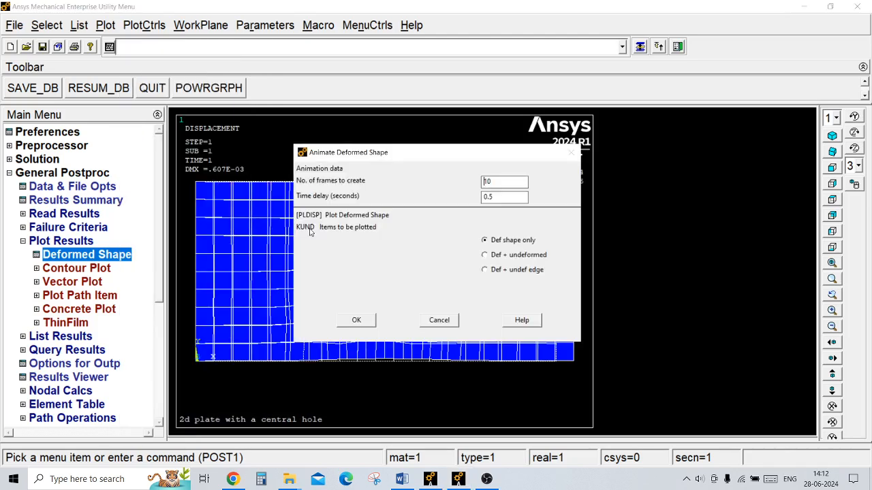
{"action": "left_click", "coordinate": [509, 256]}
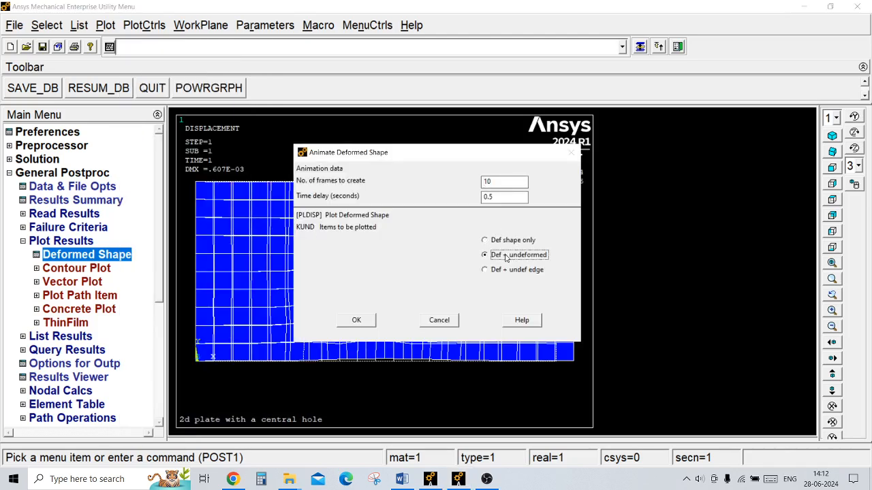
{"action": "left_click", "coordinate": [356, 320]}
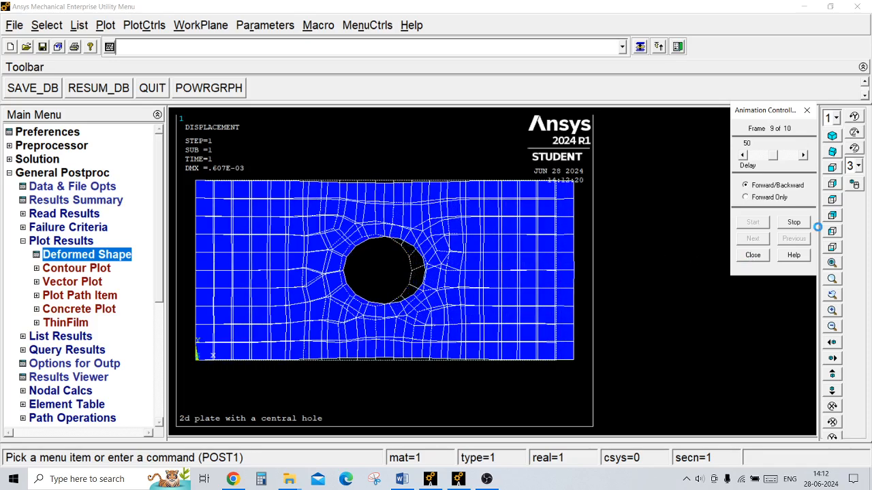
{"action": "left_click", "coordinate": [794, 223]}
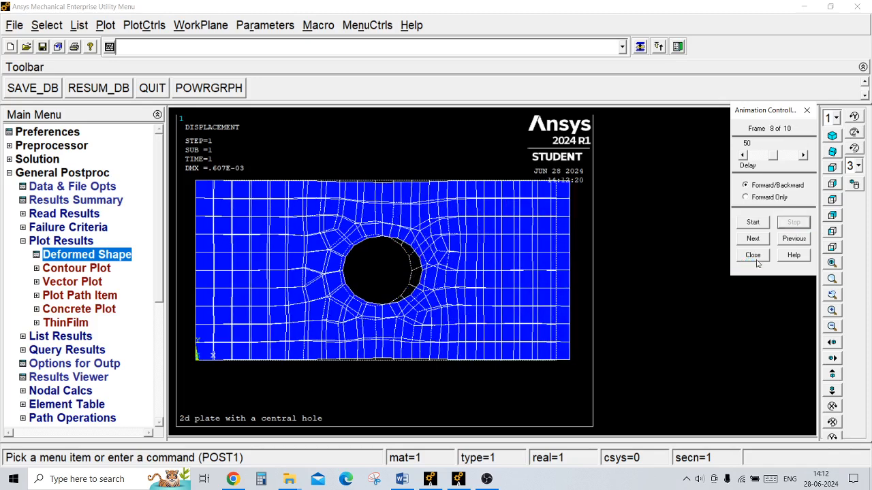
{"action": "left_click", "coordinate": [752, 255]}
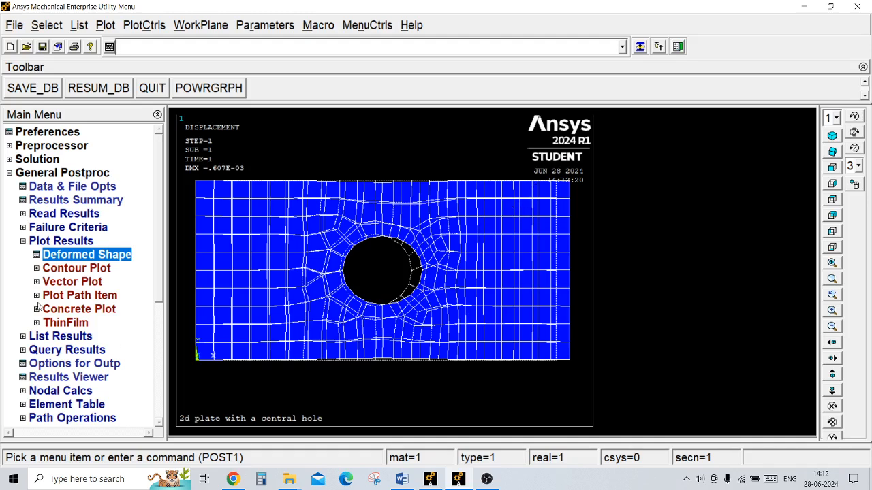
Step: Read the last set of results in the general postprocessor
{"action": "double_click", "coordinate": [39, 241]}
{"action": "left_click", "coordinate": [60, 214]}
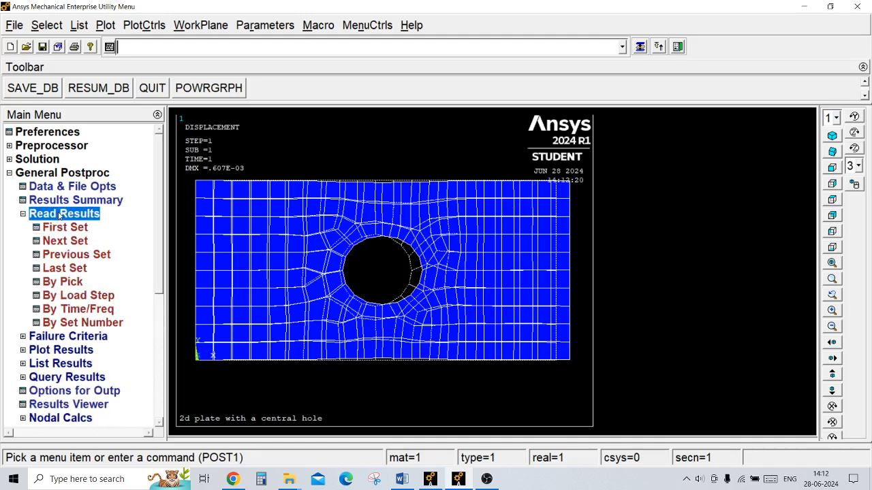
{"action": "left_click", "coordinate": [64, 268]}
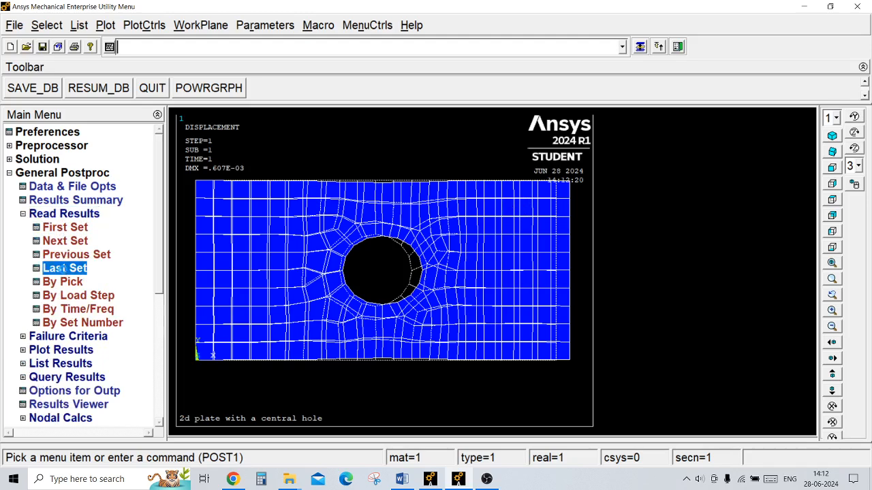
{"action": "left_click", "coordinate": [44, 217]}
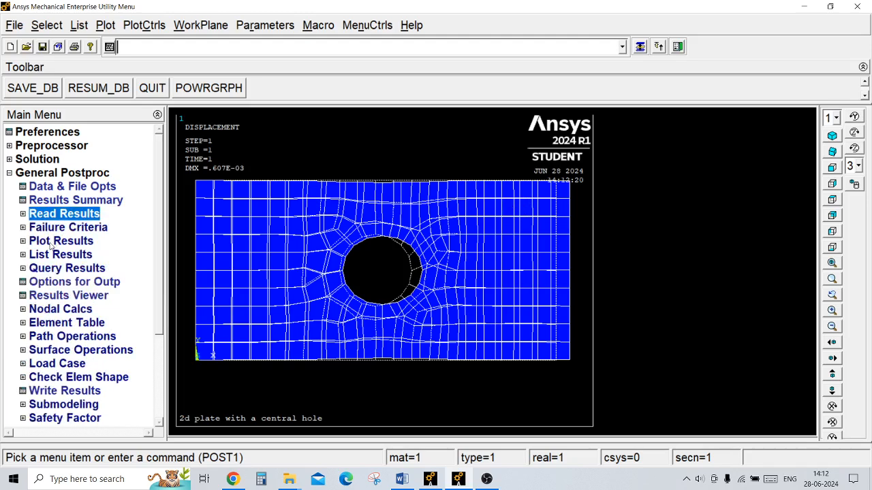
Step: Contour the element solution's von Mises stress on the plate with the deformed shape only
{"action": "left_click", "coordinate": [55, 242]}
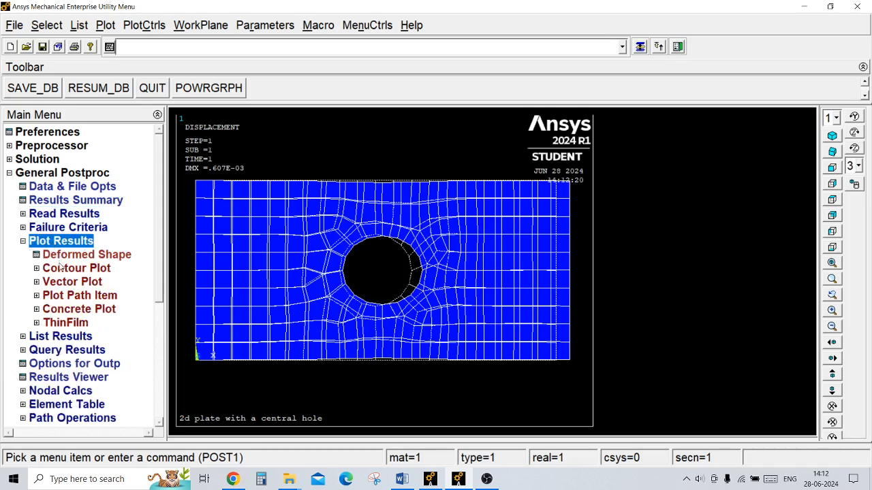
{"action": "left_click", "coordinate": [59, 271]}
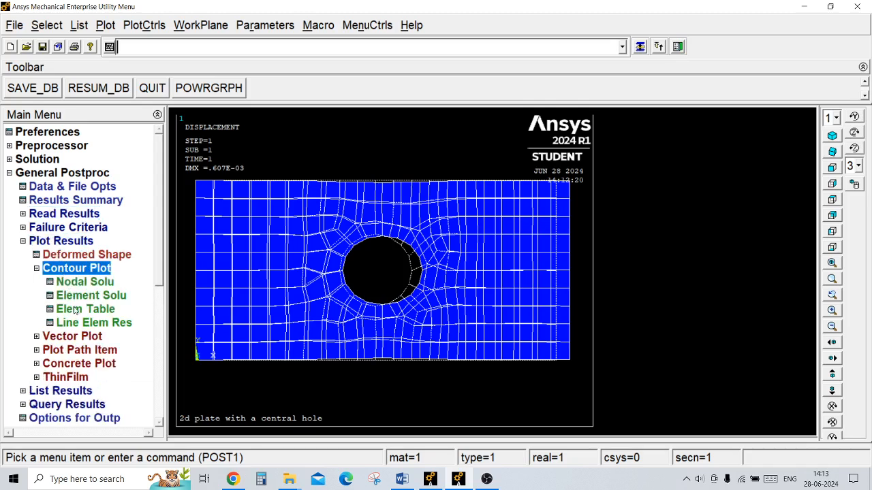
{"action": "left_click", "coordinate": [74, 295]}
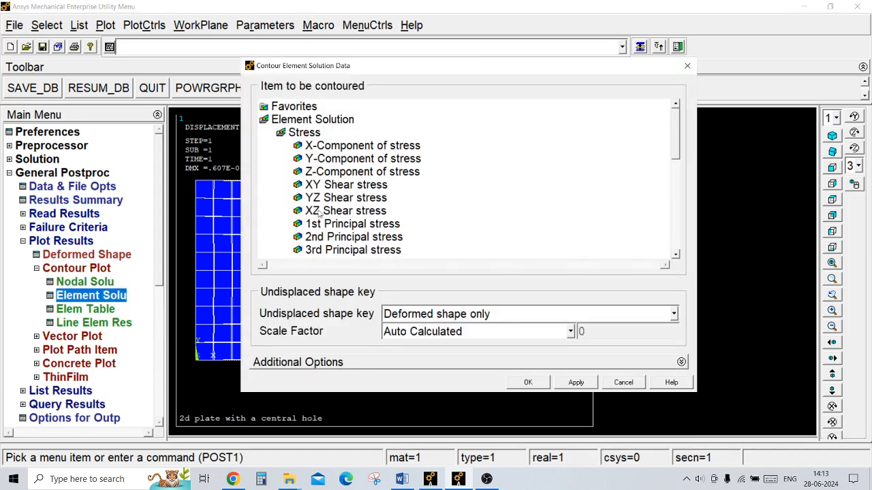
{"action": "left_click_drag", "start_coordinate": [677, 151], "coordinate": [679, 174]}
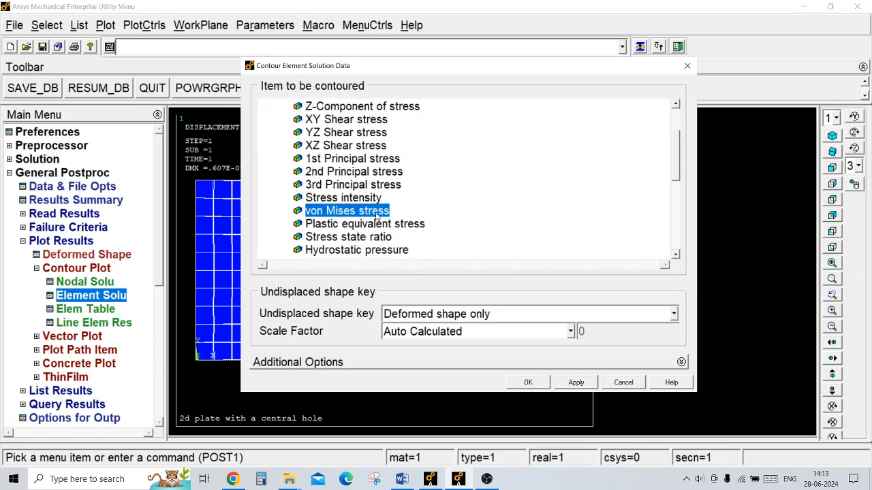
{"action": "left_click", "coordinate": [530, 382]}
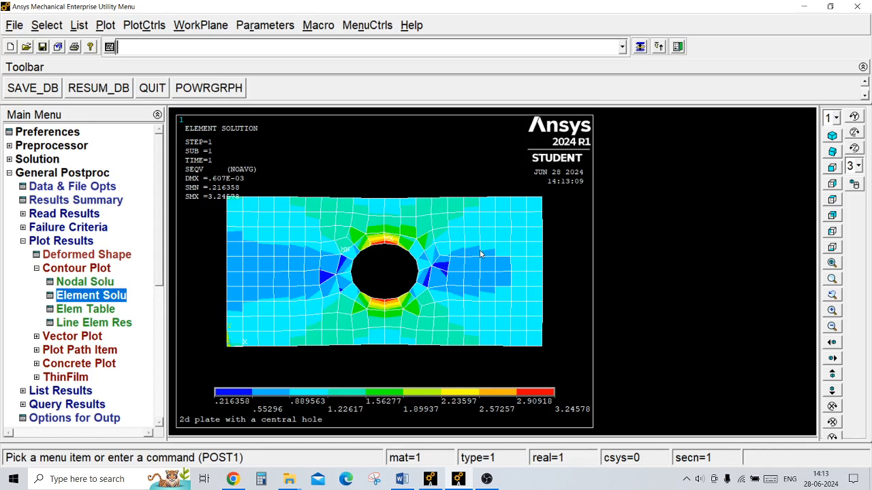
Step: Start a subgrid solution query for the von Mises stress (SEQV)
{"action": "left_click", "coordinate": [40, 267]}
{"action": "left_click", "coordinate": [39, 245]}
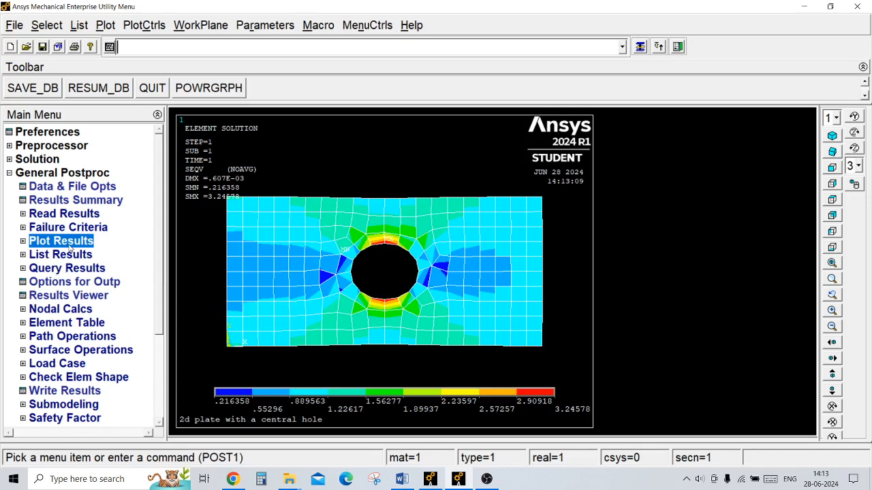
{"action": "left_click", "coordinate": [76, 268]}
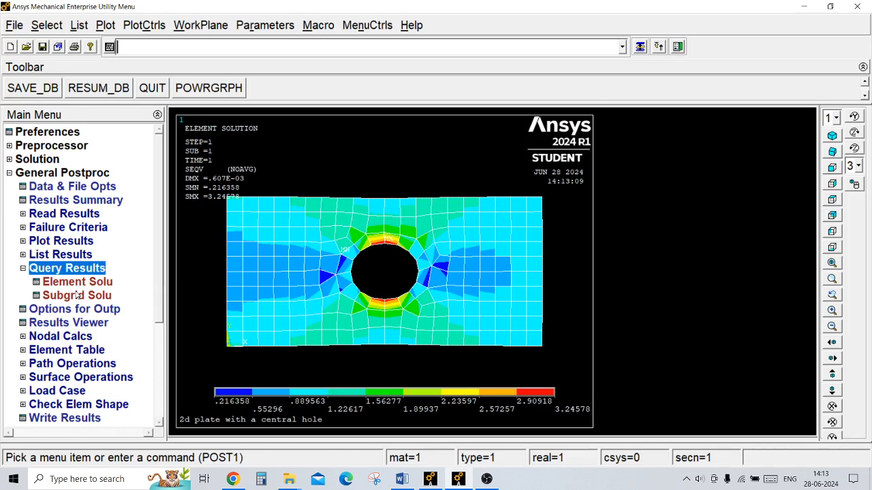
{"action": "left_click", "coordinate": [77, 296]}
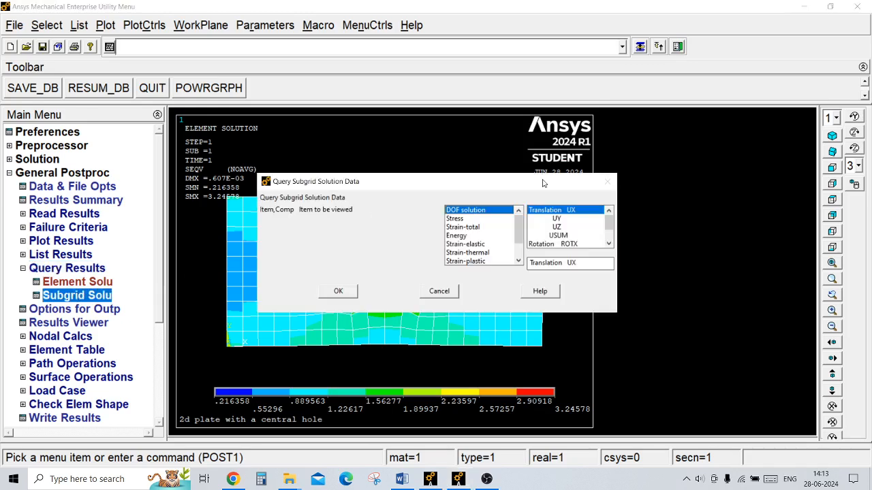
{"action": "left_click", "coordinate": [455, 219]}
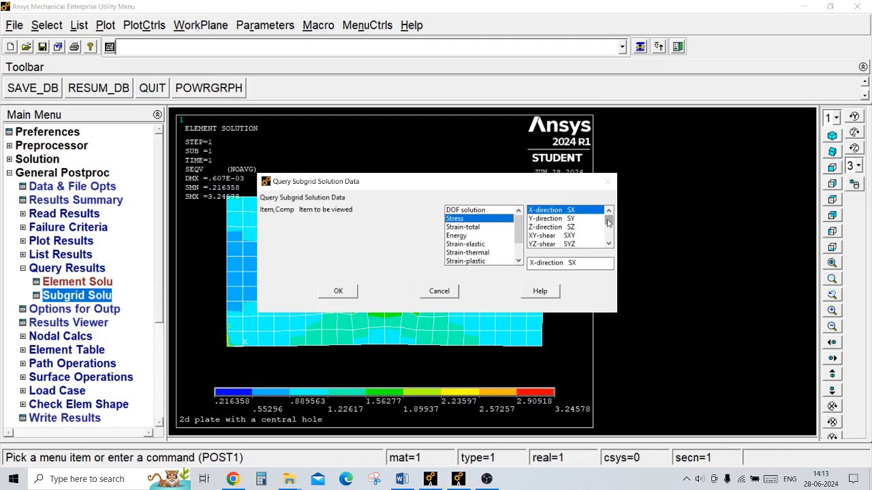
{"action": "left_click_drag", "start_coordinate": [608, 221], "coordinate": [611, 236]}
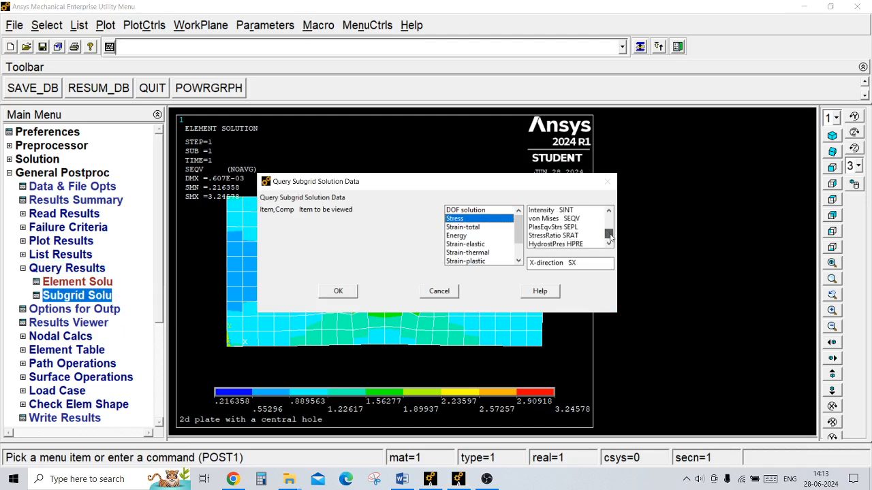
{"action": "left_click", "coordinate": [574, 218]}
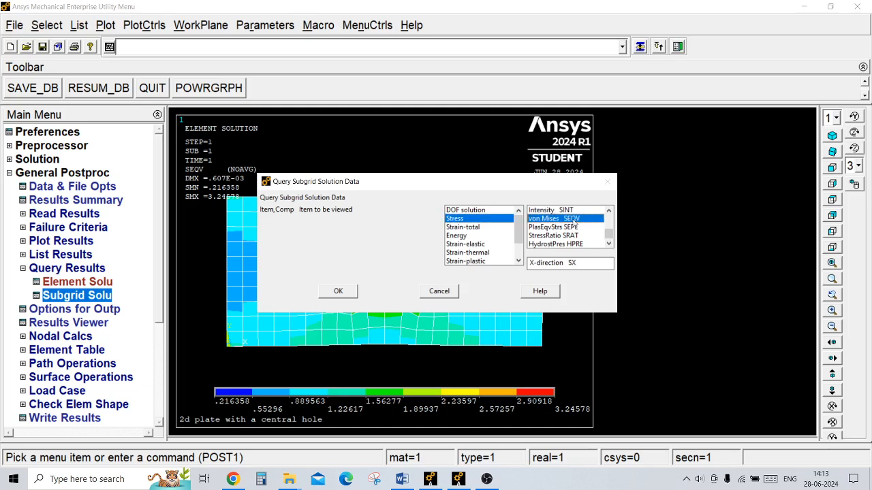
{"action": "left_click", "coordinate": [339, 292]}
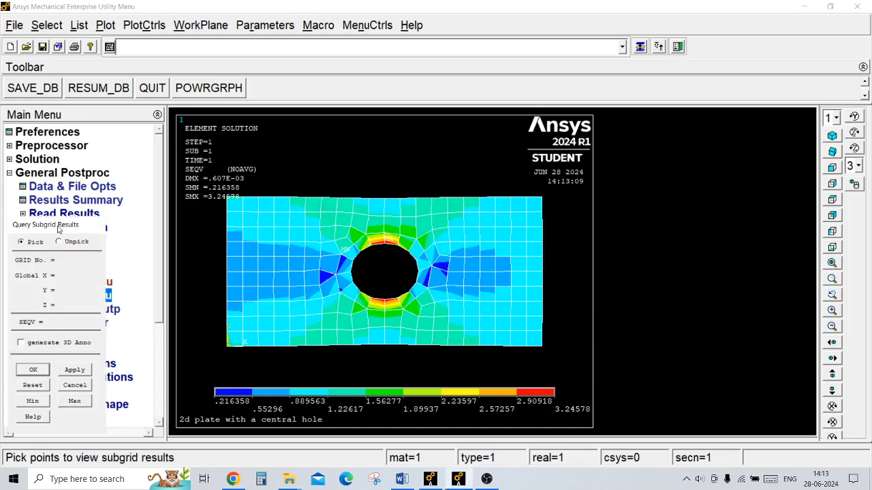
Step: Query the maximum and minimum von Mises stress and several nodes near both ends of the plate, then close the query
{"action": "left_click_drag", "start_coordinate": [58, 230], "coordinate": [79, 174]}
{"action": "left_click", "coordinate": [95, 346]}
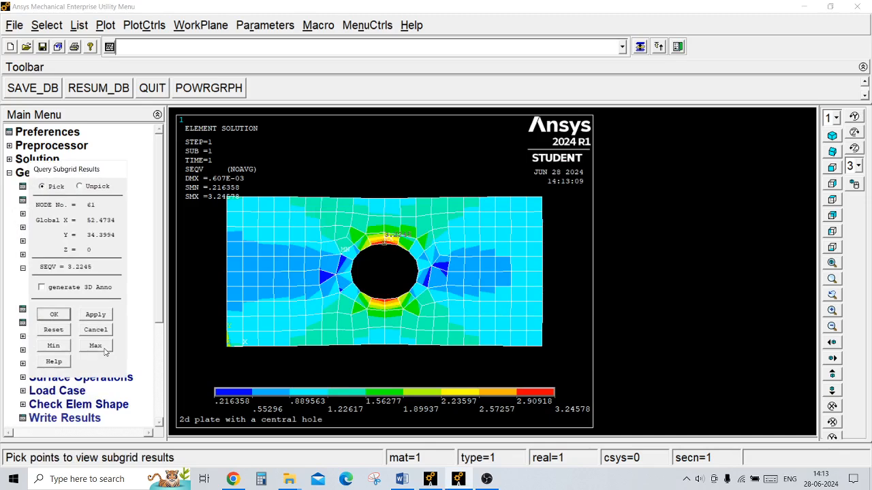
{"action": "left_click", "coordinate": [55, 347]}
{"action": "left_click", "coordinate": [524, 232]}
{"action": "left_click", "coordinate": [512, 233]}
{"action": "left_click", "coordinate": [517, 241]}
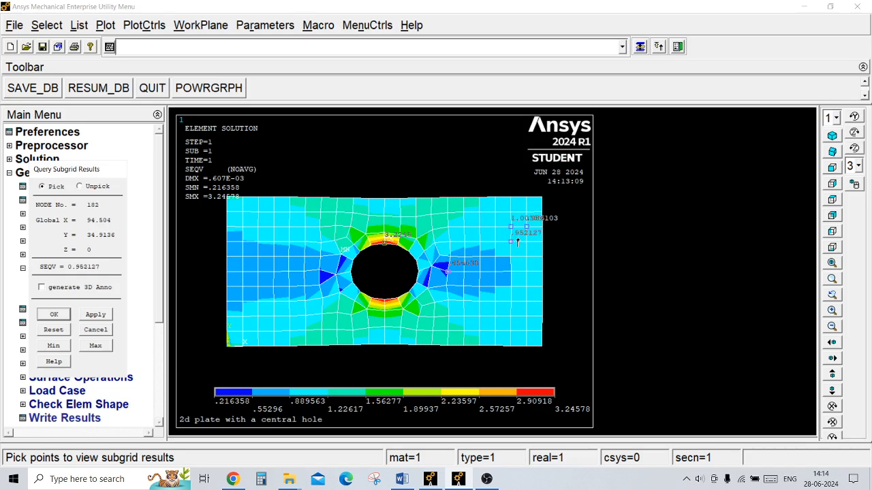
{"action": "left_click", "coordinate": [524, 246]}
{"action": "left_click", "coordinate": [274, 254]}
{"action": "left_click", "coordinate": [279, 275]}
{"action": "left_click", "coordinate": [105, 332]}
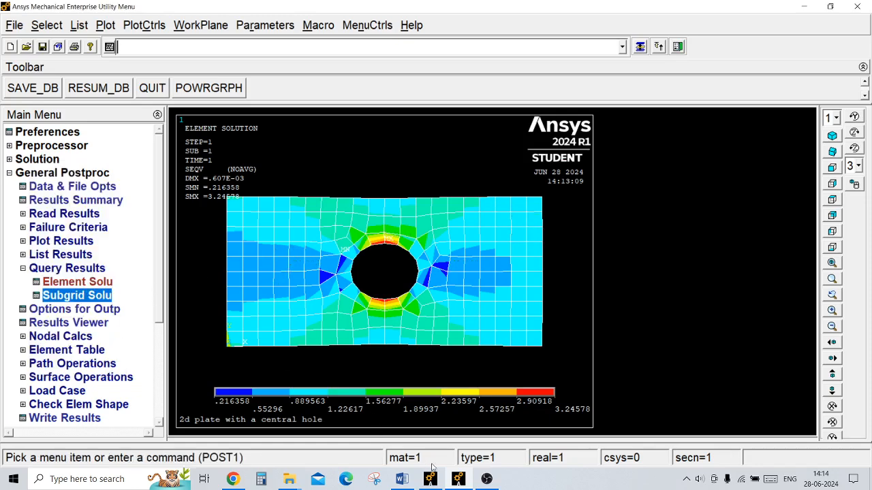
Step: Switch to the Word problem statement and examine Problem 2 below the solved plate problem
{"action": "left_click", "coordinate": [402, 478]}
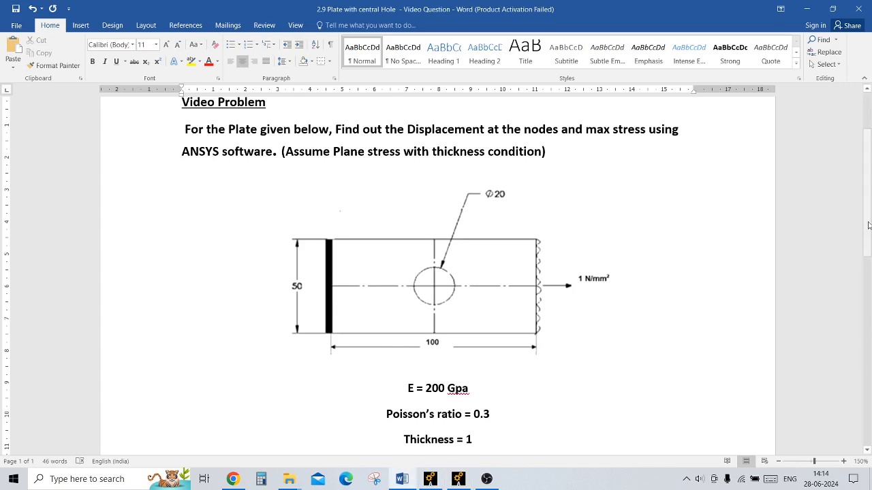
{"action": "left_click_drag", "start_coordinate": [868, 255], "coordinate": [870, 341]}
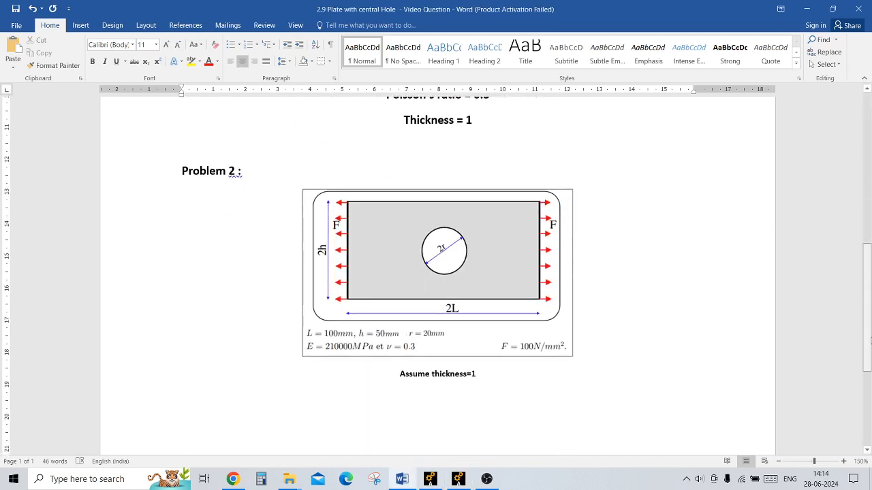